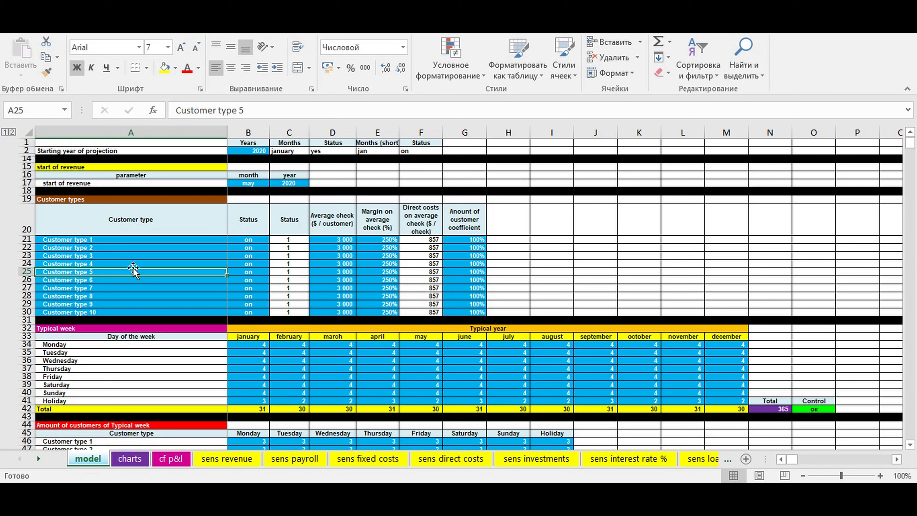
# Examine the model sheet's starting year of projection and the month options for the start of revenue
pyautogui.moveTo(199, 239); pyautogui.dragTo(327, 401)
pyautogui.click(251, 343)
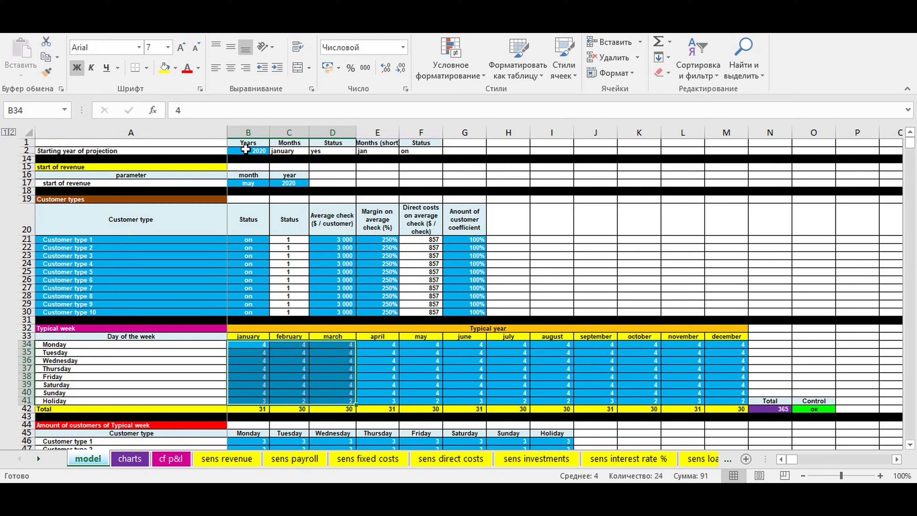
pyautogui.click(245, 149)
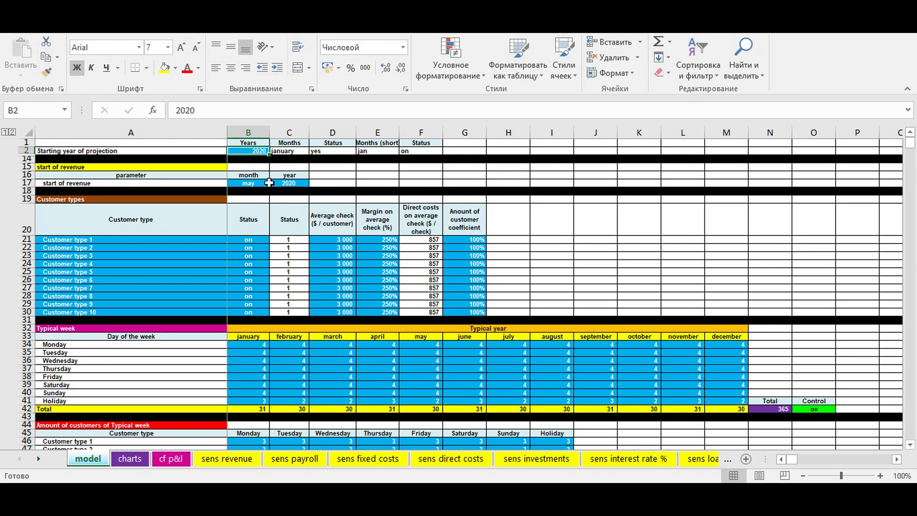
pyautogui.click(283, 183)
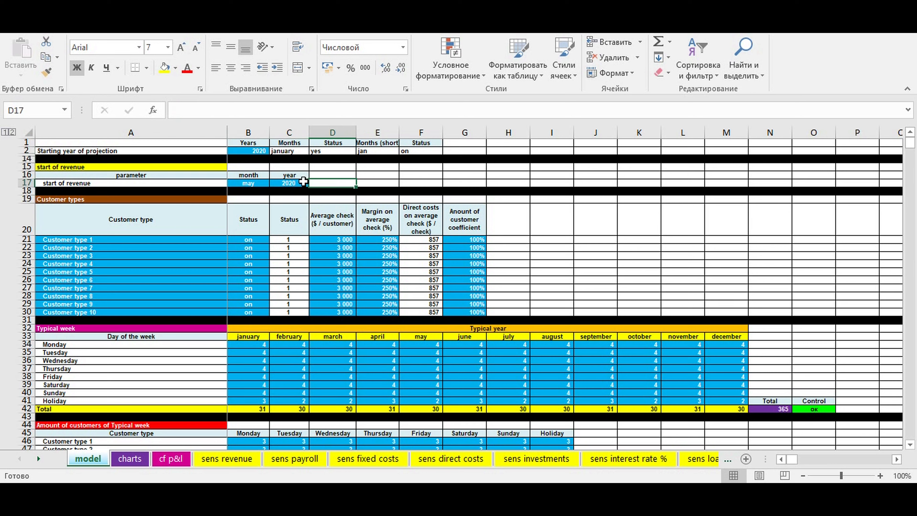
pyautogui.click(313, 183)
pyautogui.click(313, 183)
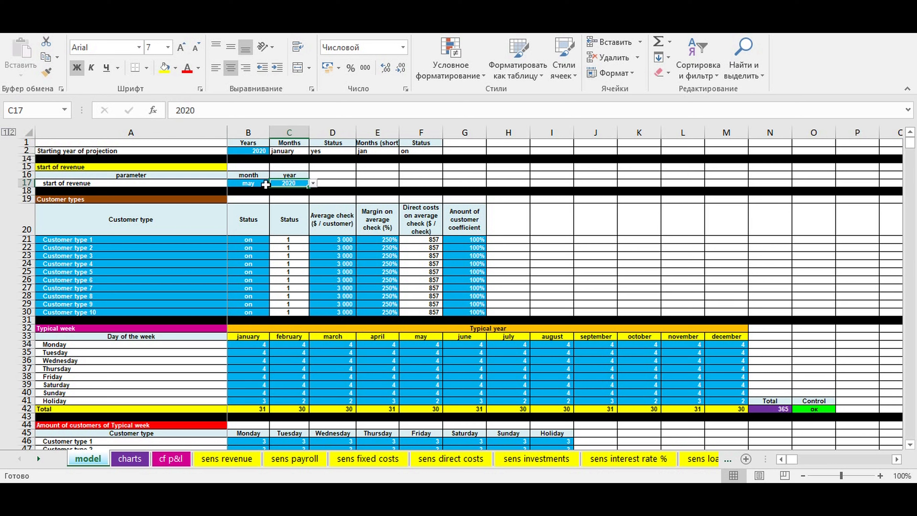
pyautogui.click(252, 183)
pyautogui.click(273, 183)
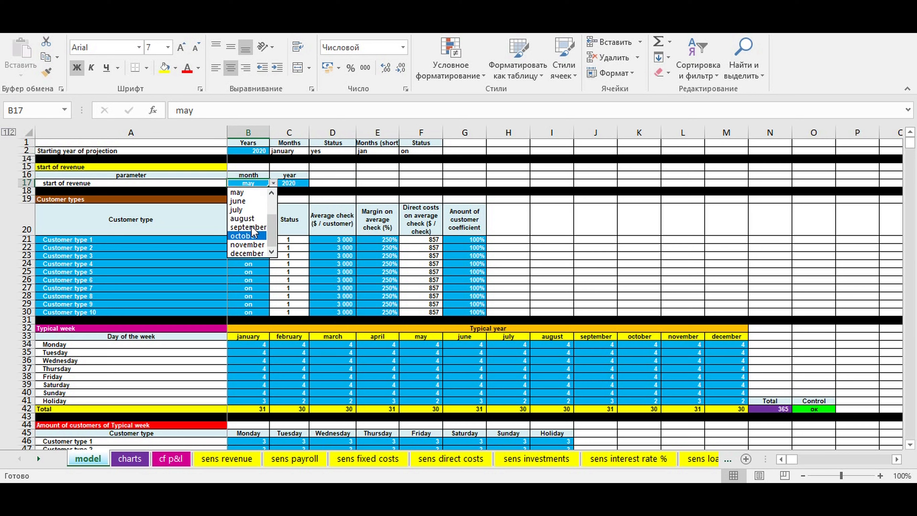
pyautogui.press('Escape')
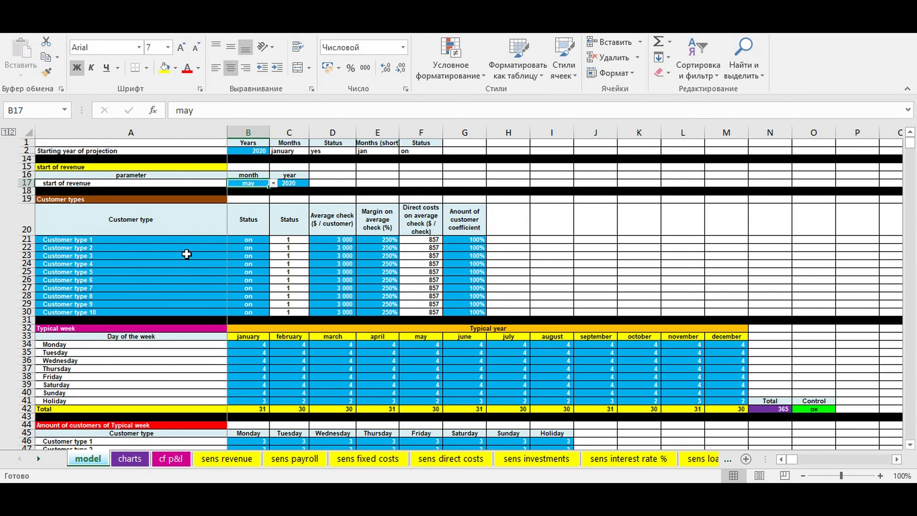
# Review the customer type names, average checks, margins and on/off statuses in the Customer types table
pyautogui.click(160, 280)
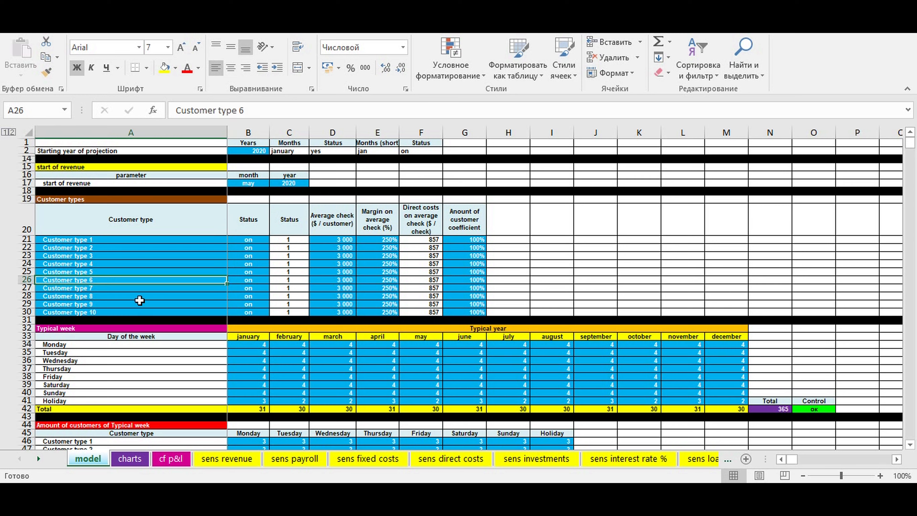
pyautogui.moveTo(101, 239); pyautogui.dragTo(108, 311)
pyautogui.moveTo(332, 240); pyautogui.dragTo(339, 310)
pyautogui.moveTo(387, 240); pyautogui.dragTo(380, 313)
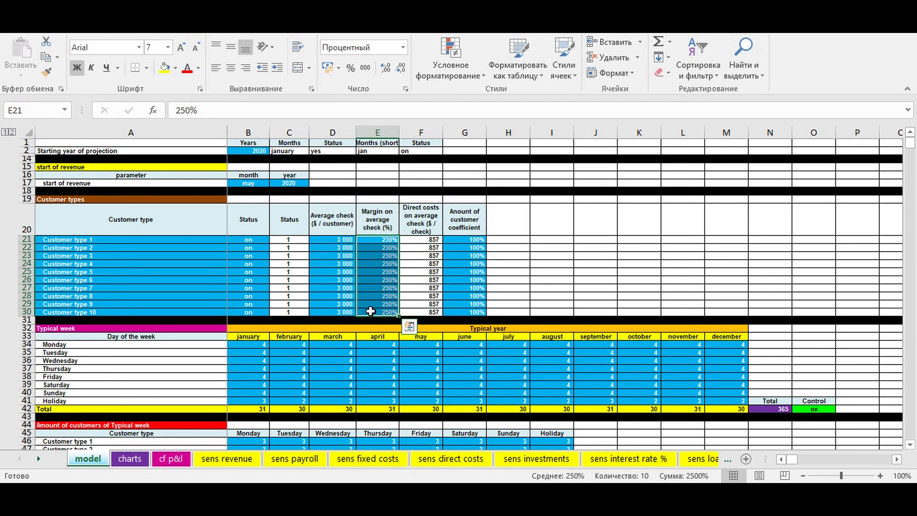
pyautogui.moveTo(248, 240); pyautogui.dragTo(251, 312)
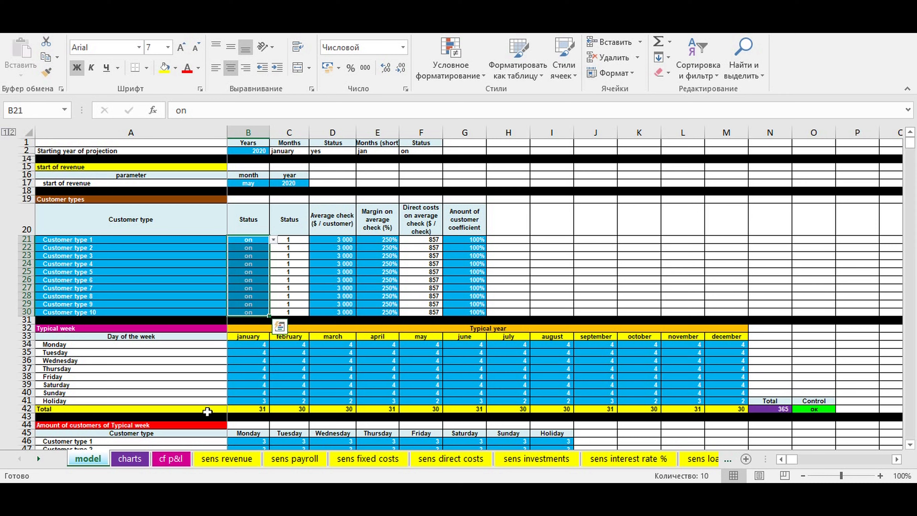
# View the simple and discounted payback periods chart and return to the model sheet
pyautogui.click(126, 460)
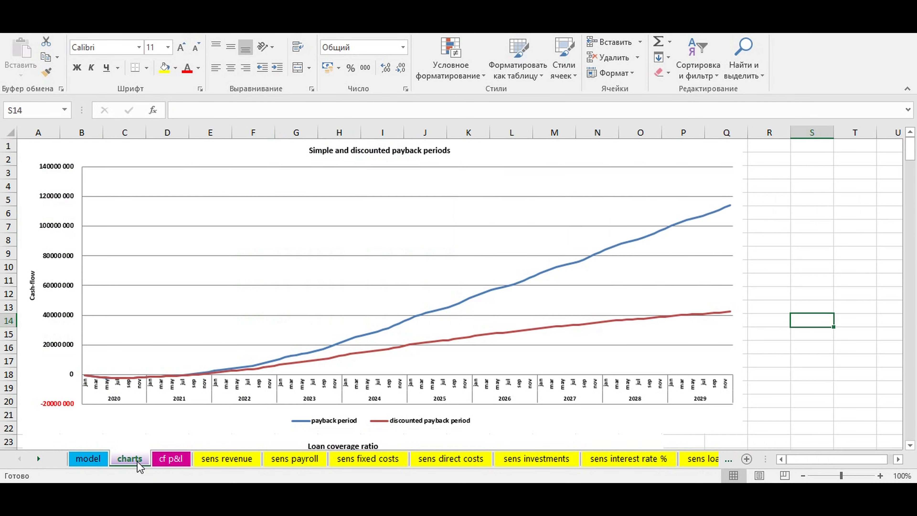
pyautogui.click(87, 459)
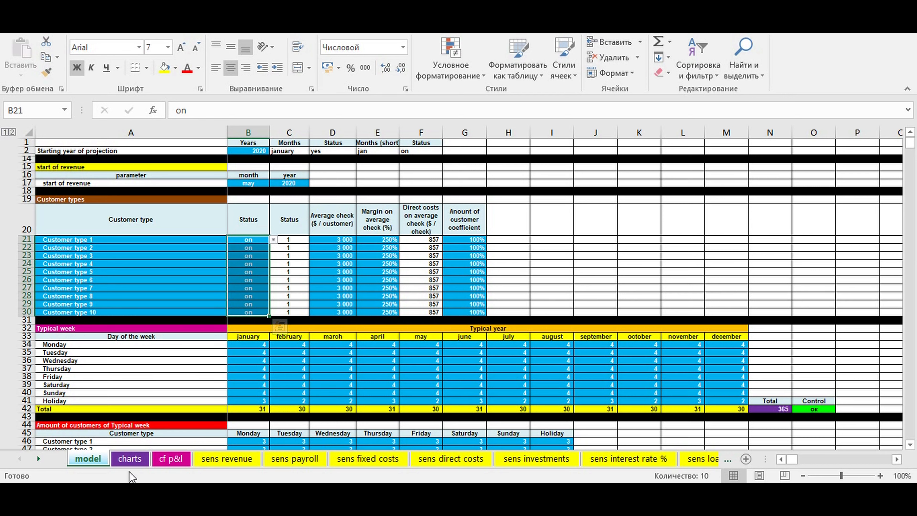
pyautogui.click(130, 459)
pyautogui.click(88, 459)
# Set the status of Customer types 3 to 10 to off and check the payback periods chart
pyautogui.click(250, 257)
pyautogui.click(273, 256)
pyautogui.click(246, 274)
pyautogui.moveTo(268, 260); pyautogui.dragTo(264, 365)
pyautogui.click(132, 458)
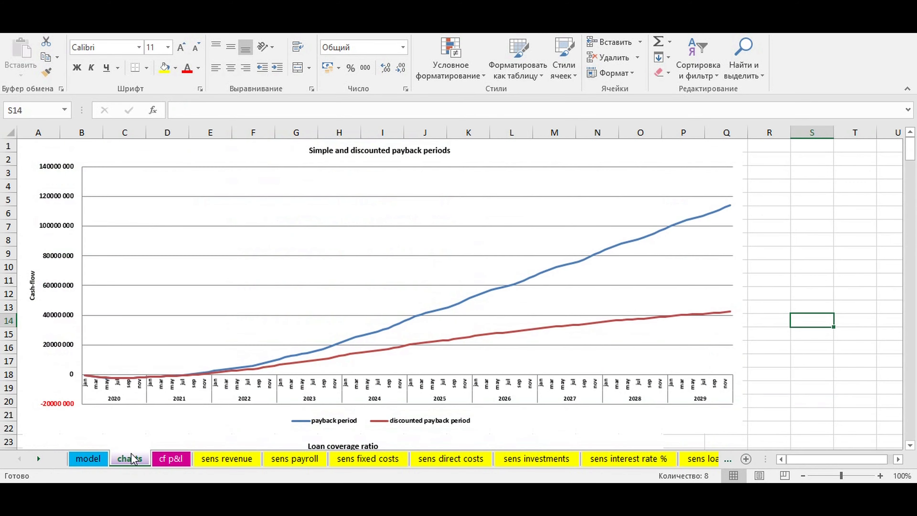
# Set the status of Customer type 10 to on and check the payback periods chart again
pyautogui.click(88, 458)
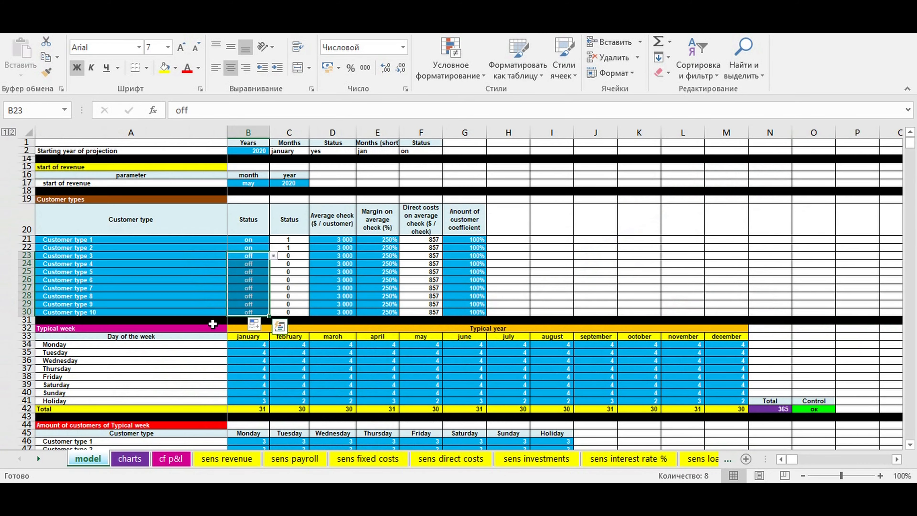
pyautogui.click(246, 309)
pyautogui.click(273, 313)
pyautogui.click(252, 320)
pyautogui.click(127, 461)
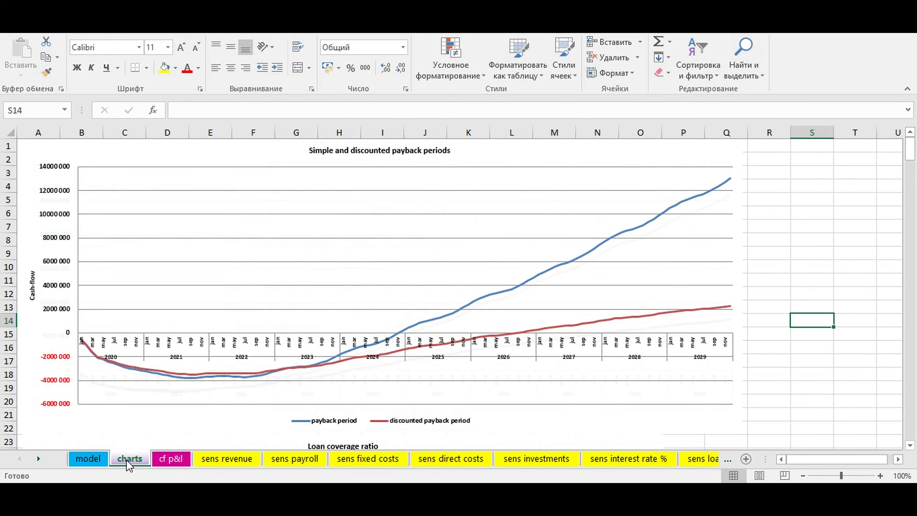
# Copy the on status from Customer type 1 to all ten customer types and check the payback chart
pyautogui.click(89, 458)
pyautogui.click(253, 239)
pyautogui.moveTo(269, 243); pyautogui.dragTo(264, 315)
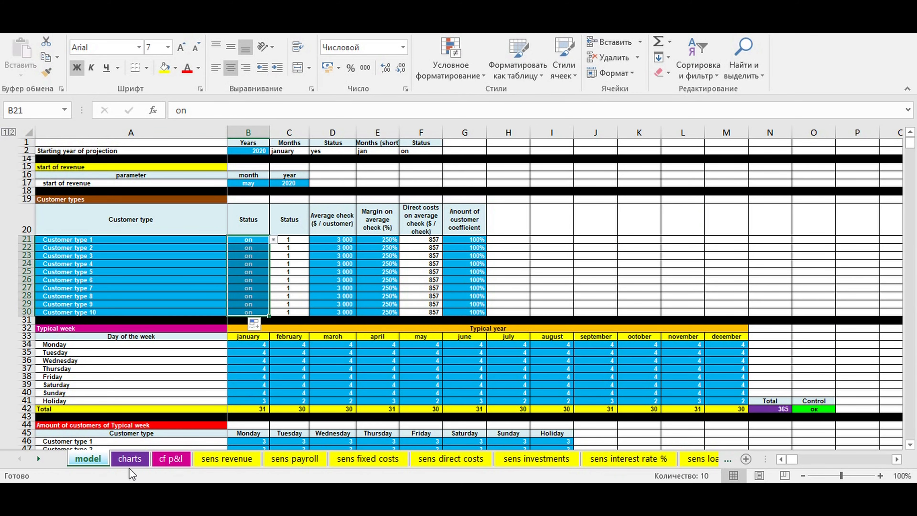
pyautogui.click(129, 458)
pyautogui.click(90, 459)
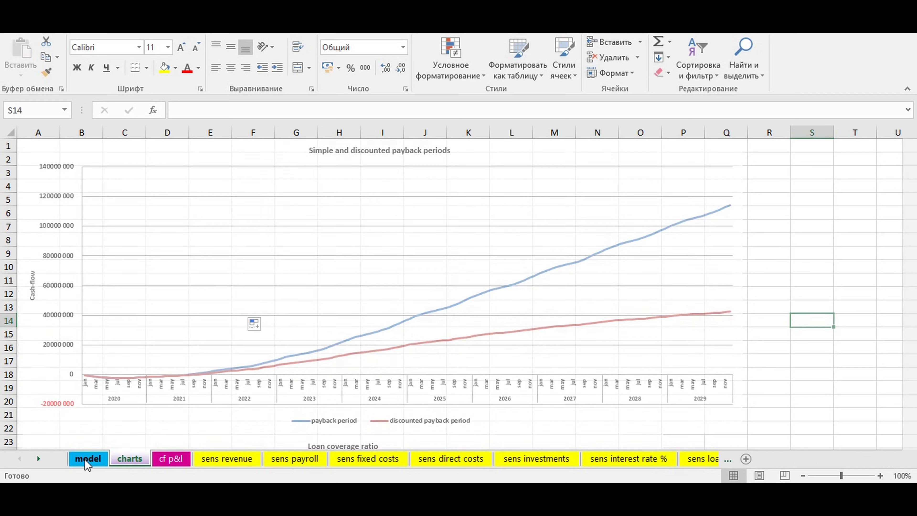
# Set the amount of customer coefficient to 50% for Customer types 3 to 9 and view the payback chart
pyautogui.click(238, 282)
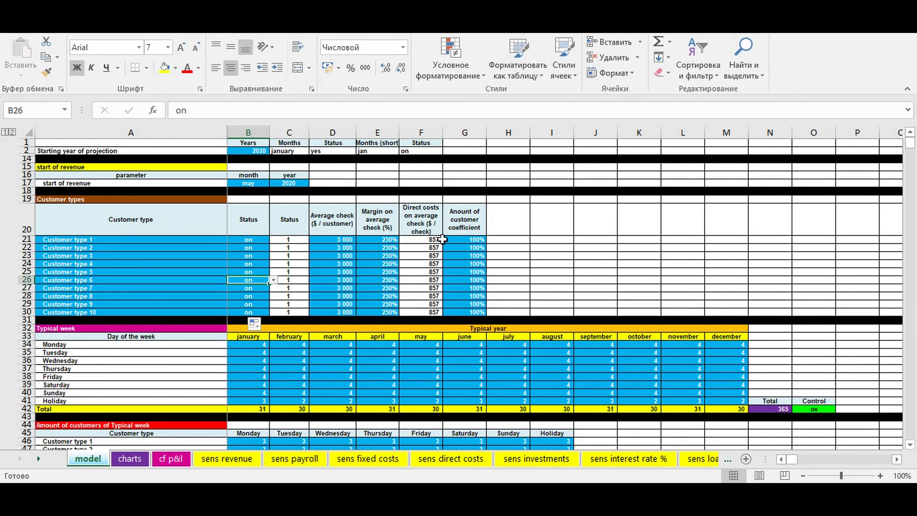
pyautogui.moveTo(464, 239); pyautogui.dragTo(465, 311)
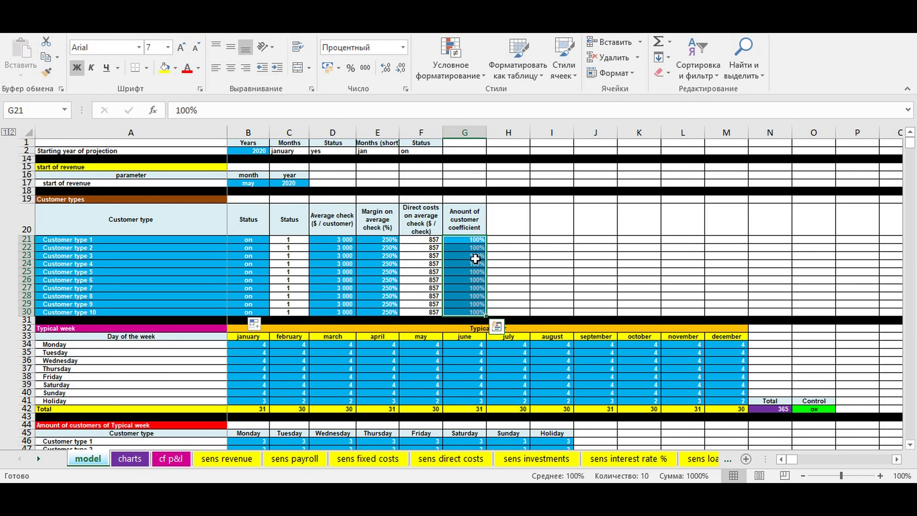
pyautogui.click(467, 257)
pyautogui.write('50')
pyautogui.press('Return')
pyautogui.click(467, 256)
pyautogui.moveTo(485, 260); pyautogui.dragTo(486, 305)
pyautogui.click(130, 458)
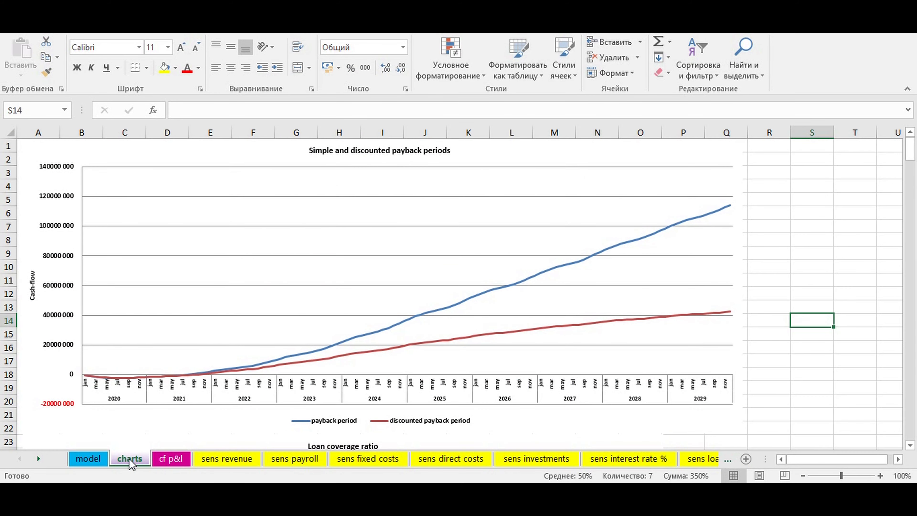
# Set the customer coefficient to 10% for Customer type 10 and 2% for Customer type 1, and view the charts
pyautogui.click(88, 460)
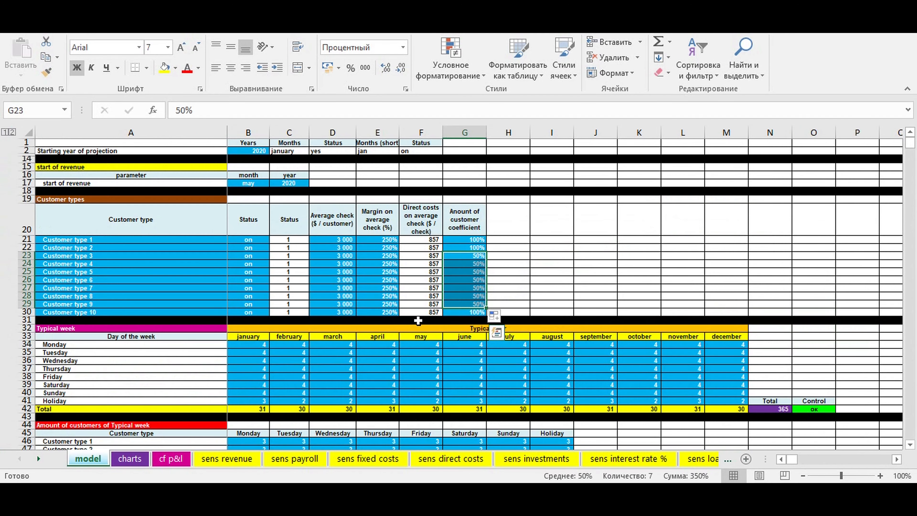
pyautogui.click(464, 313)
pyautogui.write('10')
pyautogui.press('Return')
pyautogui.click(468, 237)
pyautogui.write('2')
pyautogui.press('Return')
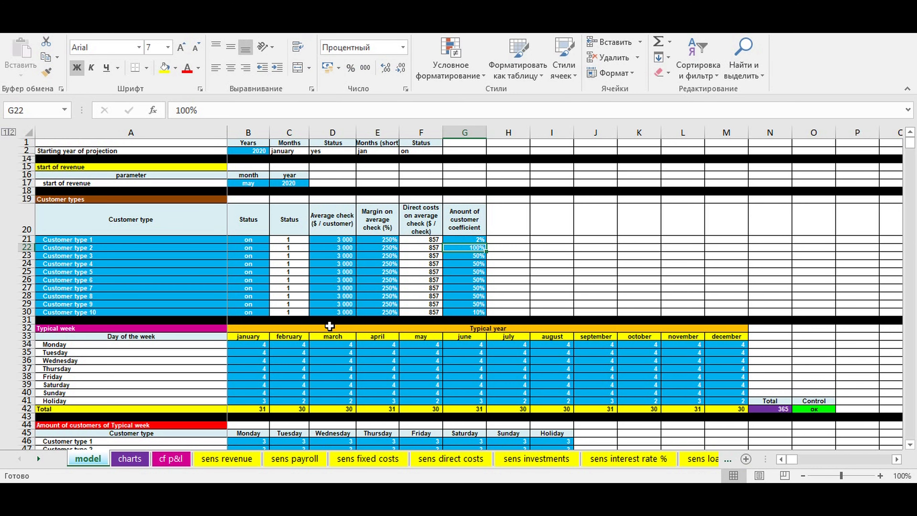
pyautogui.click(137, 462)
# Set the customer coefficients of Customer types 2, 7 and 8 to 5%, 15% and 6%, and view the payback chart
pyautogui.click(96, 458)
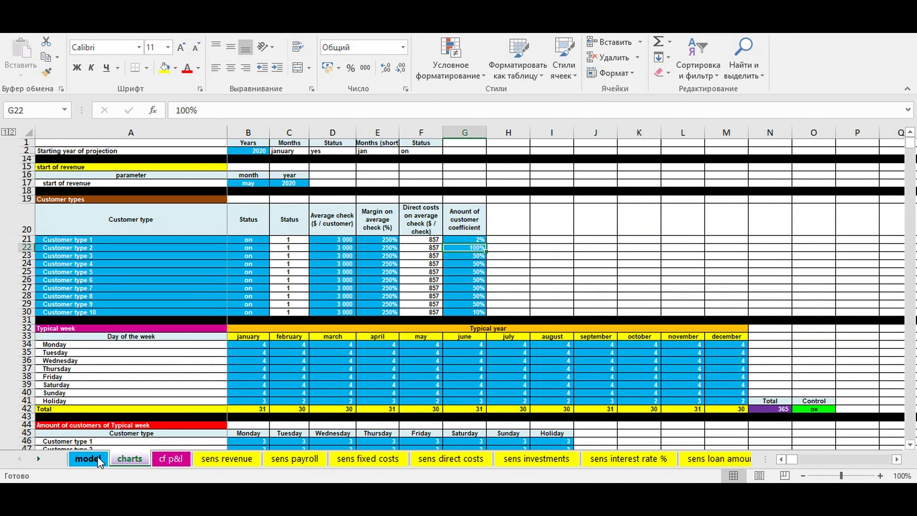
pyautogui.write('5')
pyautogui.press('Return')
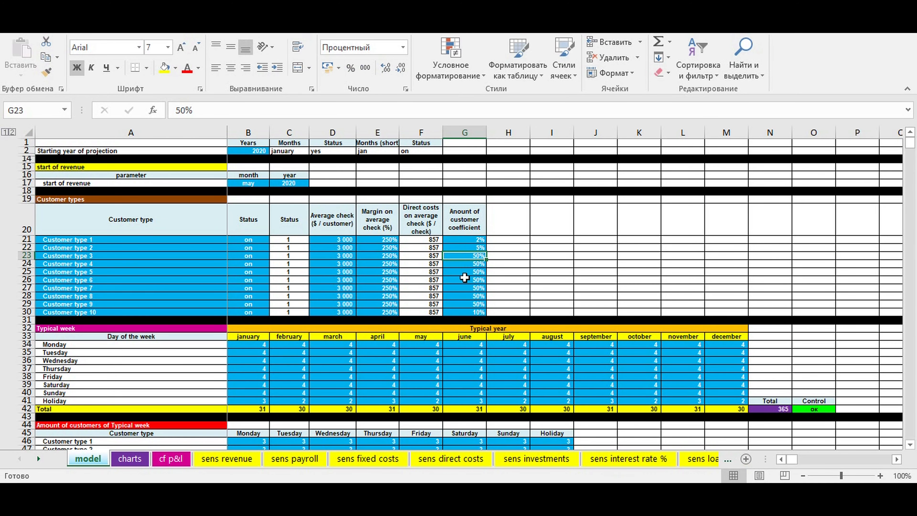
pyautogui.click(465, 286)
pyautogui.write('15')
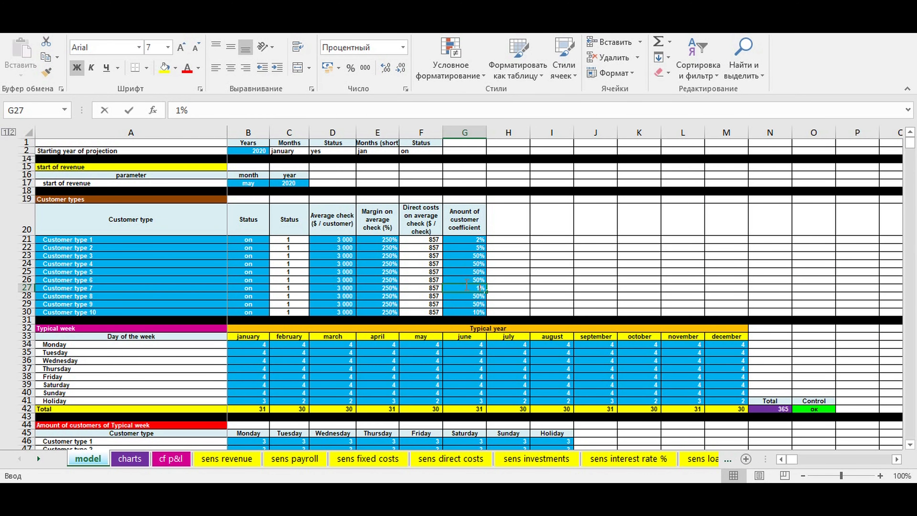
pyautogui.press('Return')
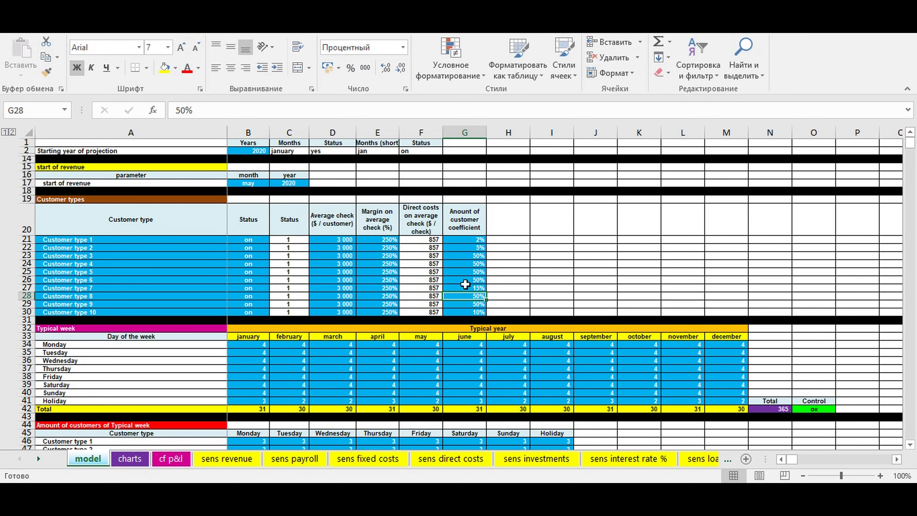
pyautogui.write('6')
pyautogui.hotkey('ctrl', 'Return')
pyautogui.press('Down')
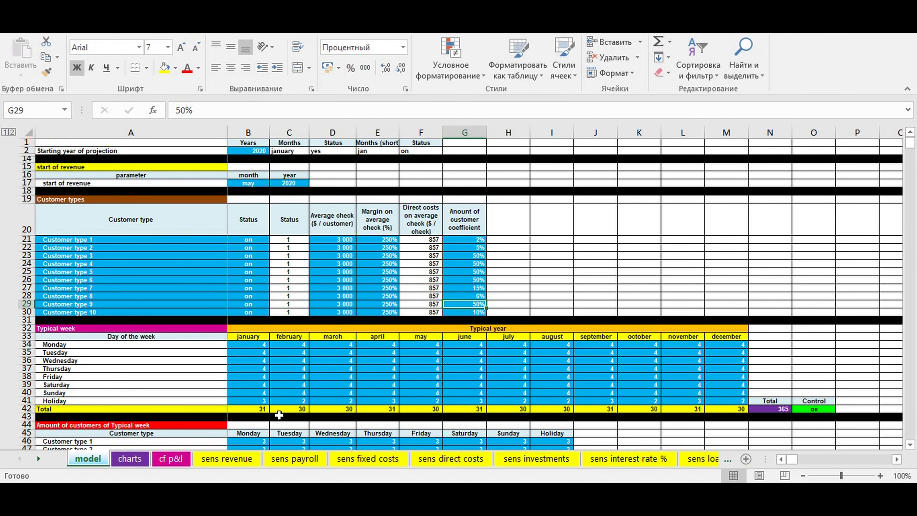
pyautogui.click(130, 459)
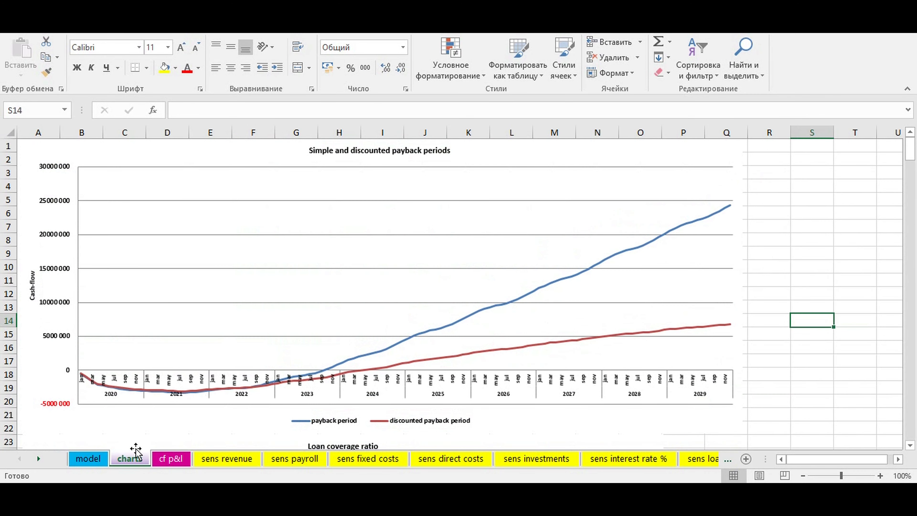
# Reset the customer coefficient to 100% for all ten customer types and view the payback chart
pyautogui.click(97, 458)
pyautogui.click(470, 238)
pyautogui.write('100')
pyautogui.press('Return')
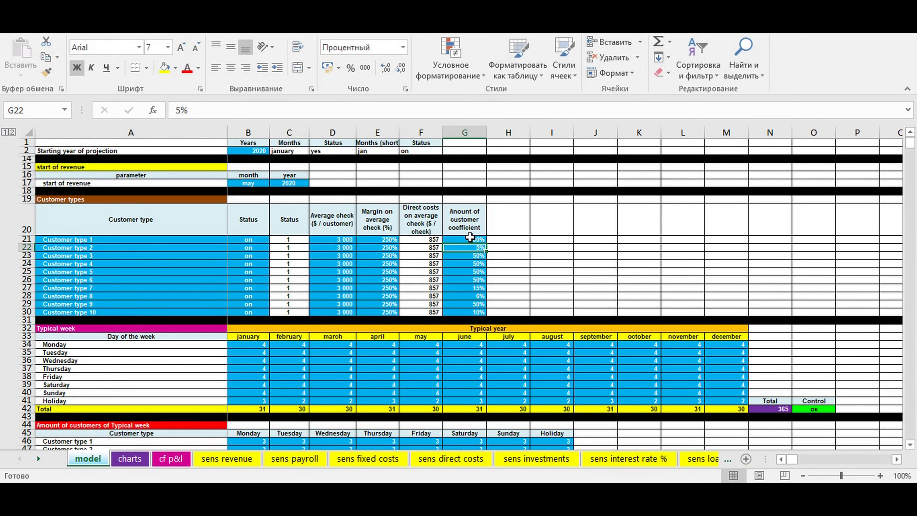
pyautogui.click(470, 238)
pyautogui.moveTo(486, 244); pyautogui.dragTo(482, 320)
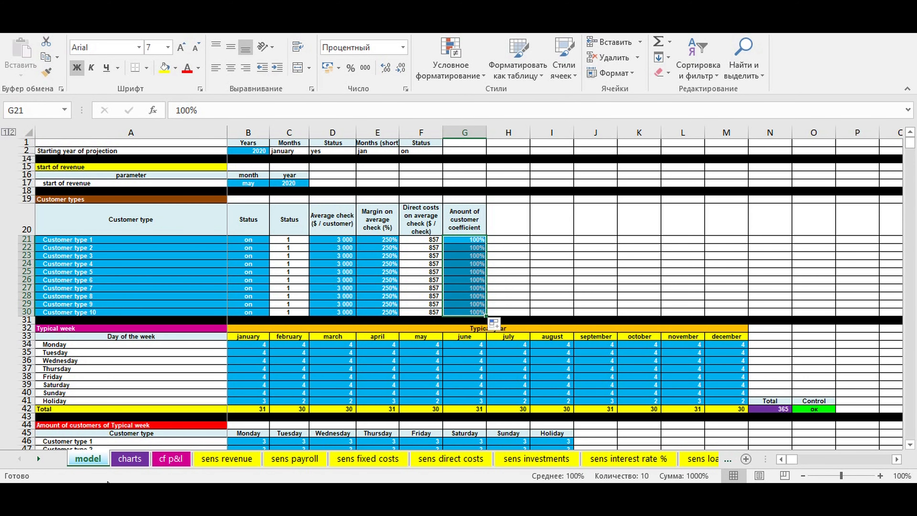
pyautogui.click(133, 461)
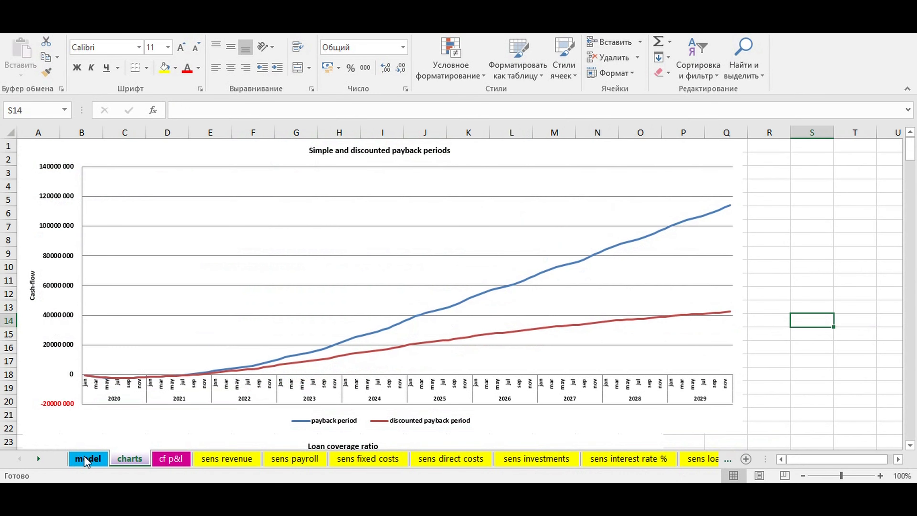
# Review the Typical week table's monthly day counts and its weekday rows on the model sheet
pyautogui.click(84, 456)
pyautogui.click(391, 263)
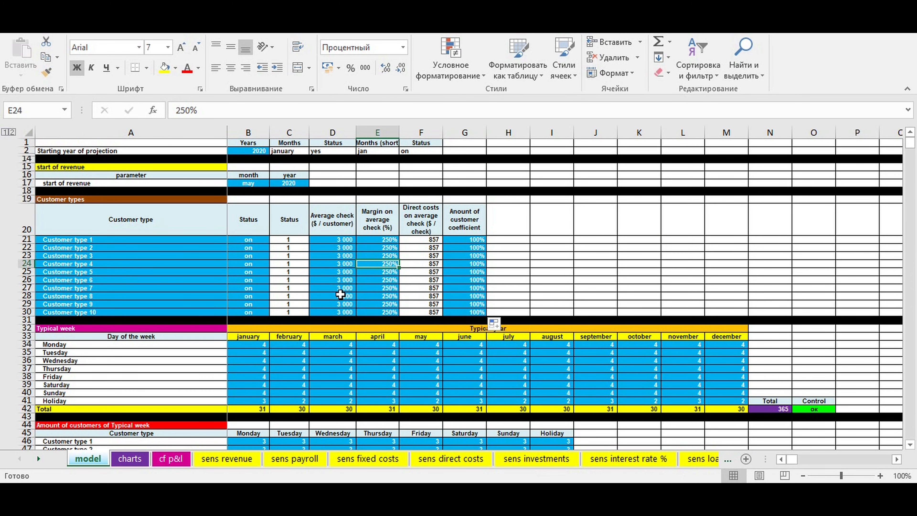
pyautogui.moveTo(246, 345); pyautogui.dragTo(742, 402)
pyautogui.moveTo(59, 345); pyautogui.dragTo(64, 401)
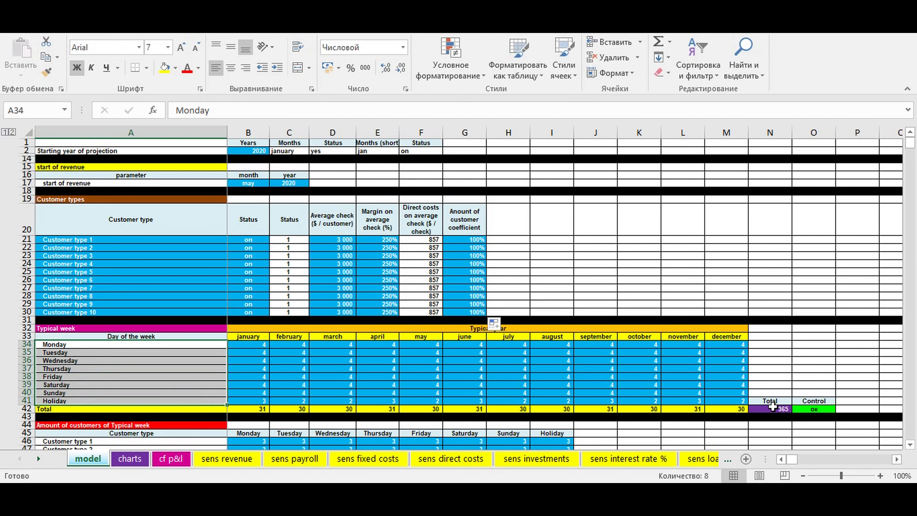
# Try 3 as the December holiday count in the Typical week table and set it back to 2
pyautogui.click(745, 408)
pyautogui.click(721, 401)
pyautogui.write('3')
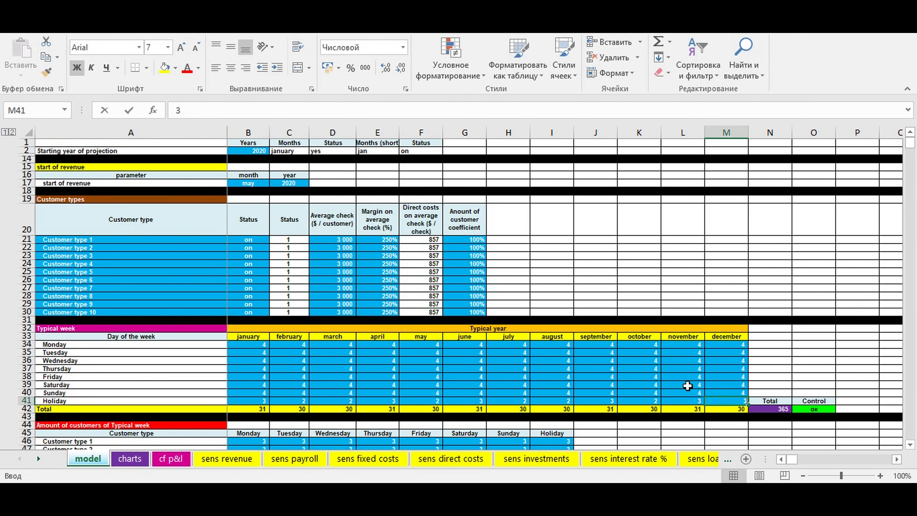
pyautogui.press('Return')
pyautogui.press('Up')
pyautogui.write('2')
pyautogui.press('Return')
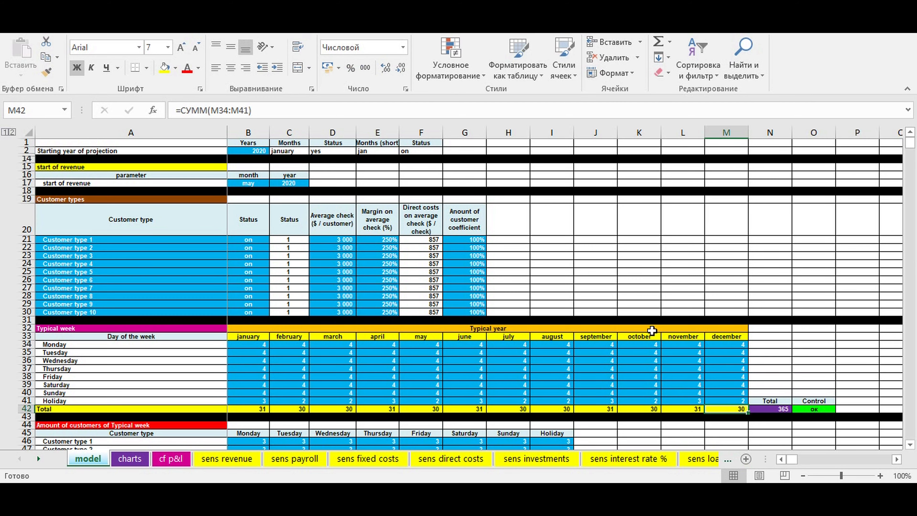
# Review the Amount of customers of Typical week table across its customer types, weekdays and Holiday column
pyautogui.scroll(-3, 601, 311)
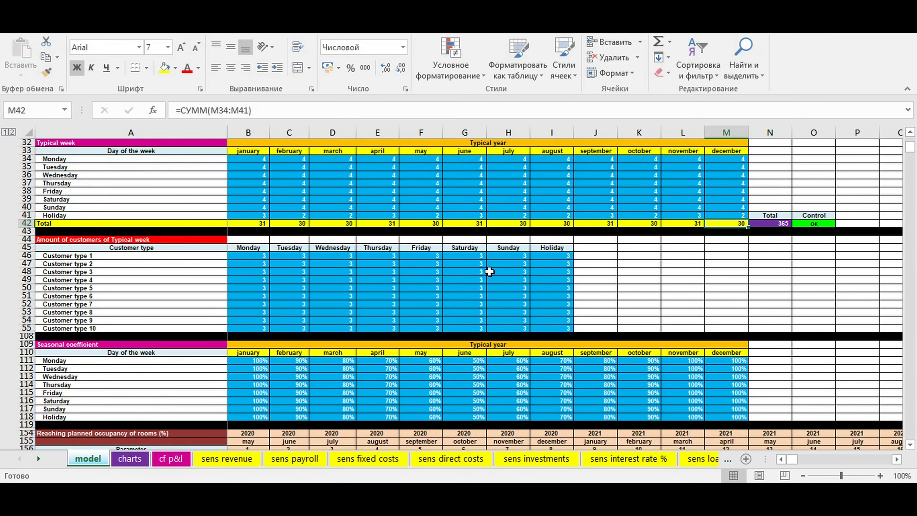
pyautogui.moveTo(249, 258); pyautogui.dragTo(537, 327)
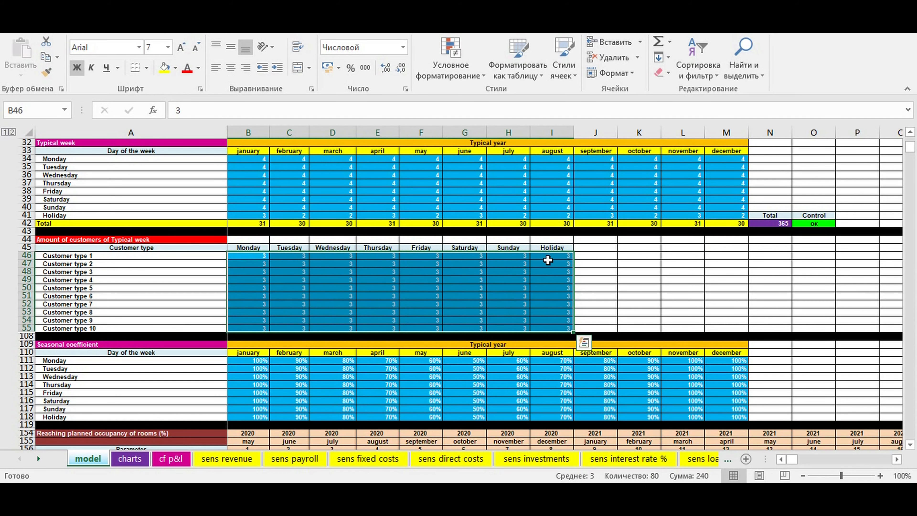
pyautogui.moveTo(548, 248); pyautogui.dragTo(551, 328)
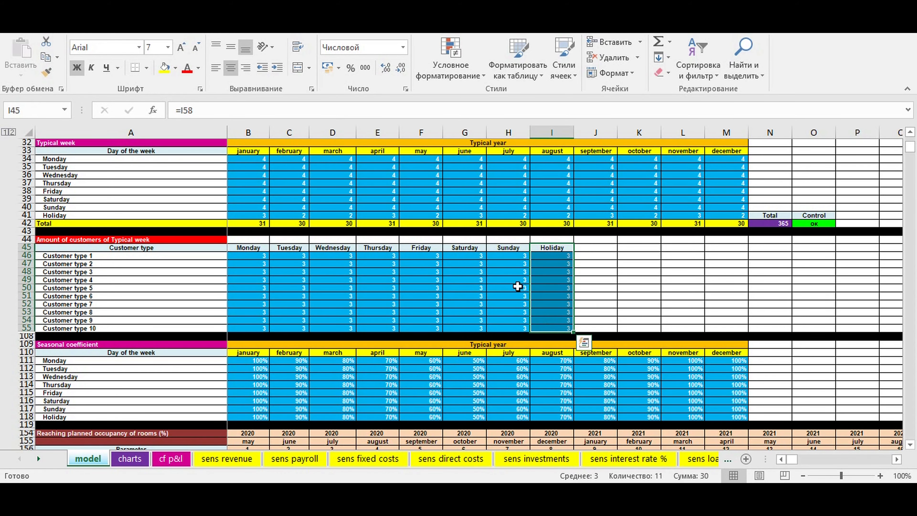
pyautogui.moveTo(246, 248); pyautogui.dragTo(545, 248)
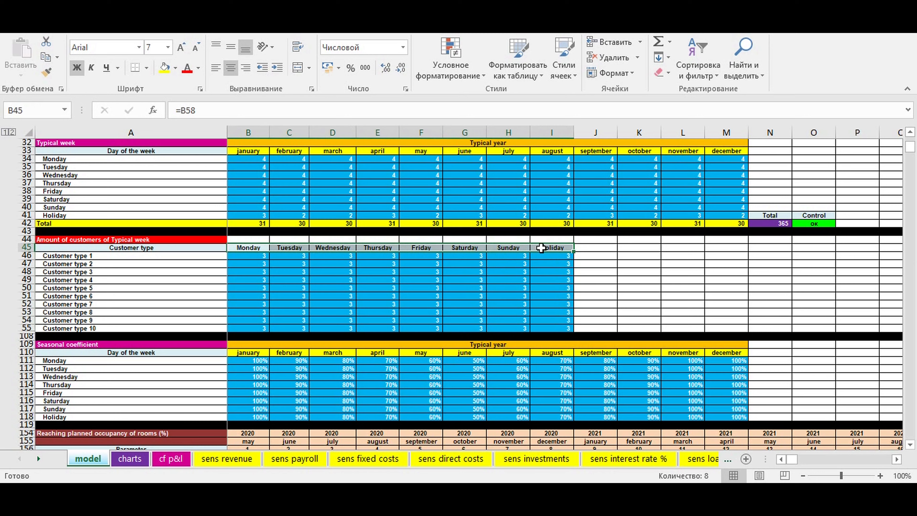
# Examine the monthly percentages in the Seasonal coefficient table and the full Reaching planned occupancy of rooms row through its Further column
pyautogui.moveTo(244, 360); pyautogui.dragTo(737, 418)
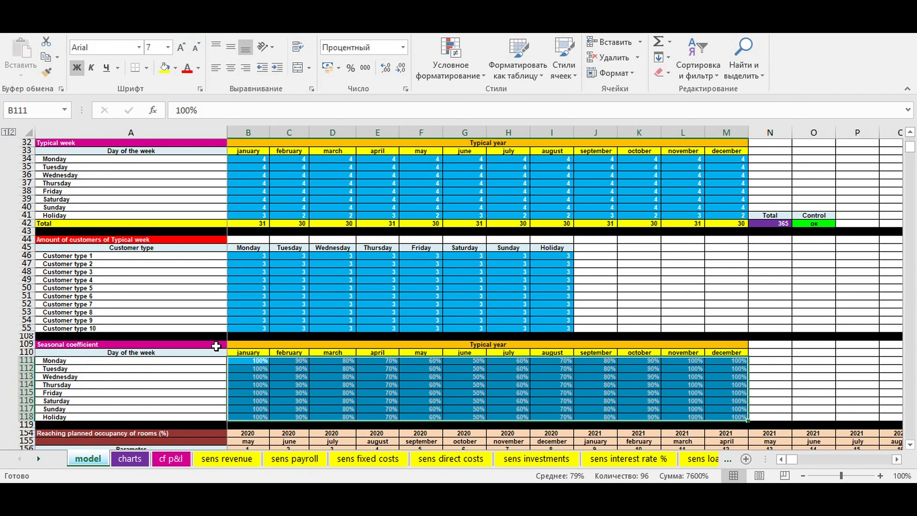
pyautogui.scroll(-2, 216, 346)
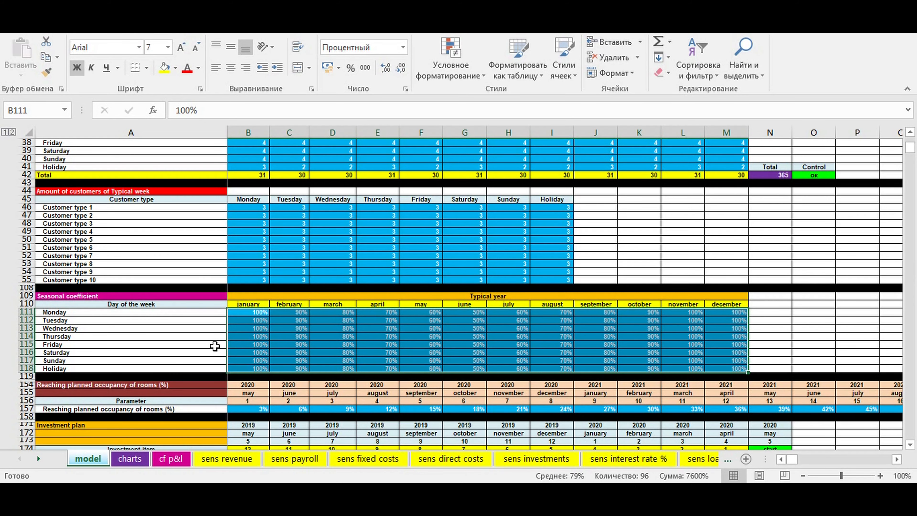
pyautogui.scroll(-3, 215, 346)
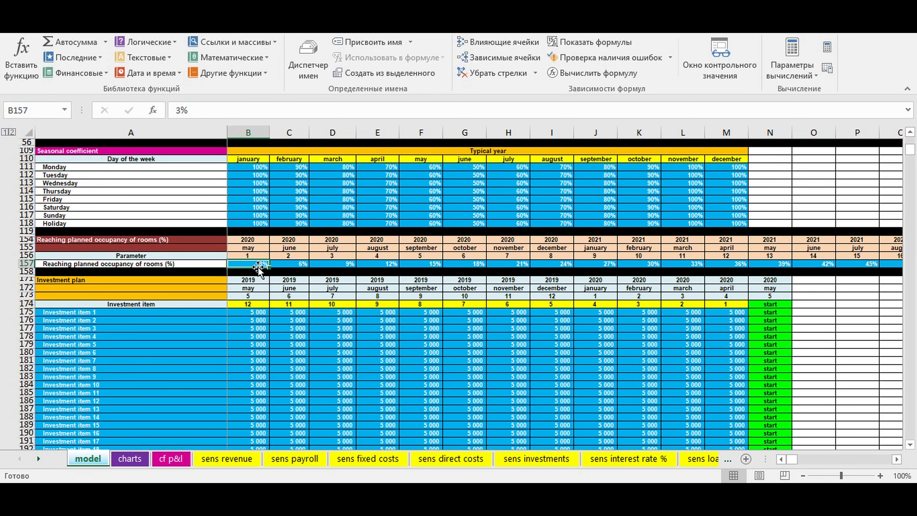
pyautogui.moveTo(257, 263); pyautogui.dragTo(828, 263)
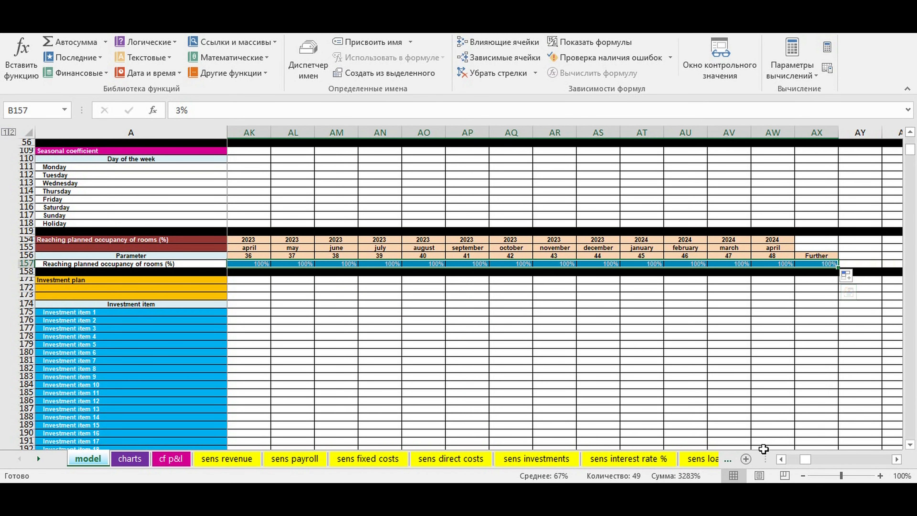
pyautogui.moveTo(804, 462); pyautogui.dragTo(754, 458)
# Inspect the 2020 Cash flow statement: May–June operating cash flows, January–April investing cash flows and January equity
pyautogui.scroll(-4, 415, 336)
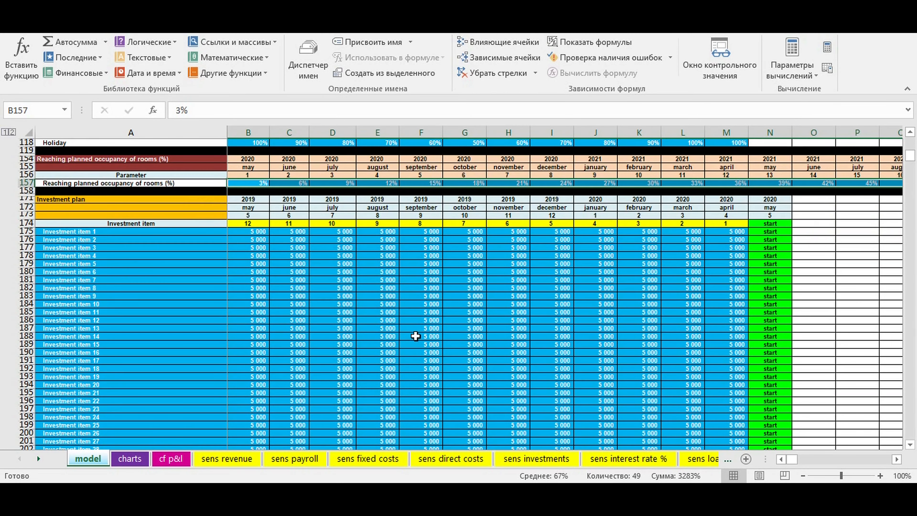
pyautogui.scroll(-15, 415, 336)
pyautogui.moveTo(428, 337); pyautogui.dragTo(471, 337)
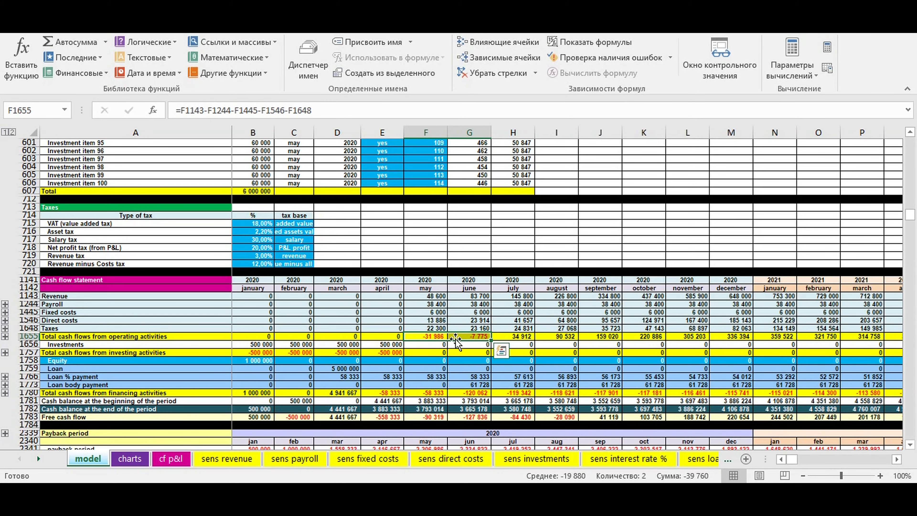
pyautogui.moveTo(433, 289); pyautogui.dragTo(461, 281)
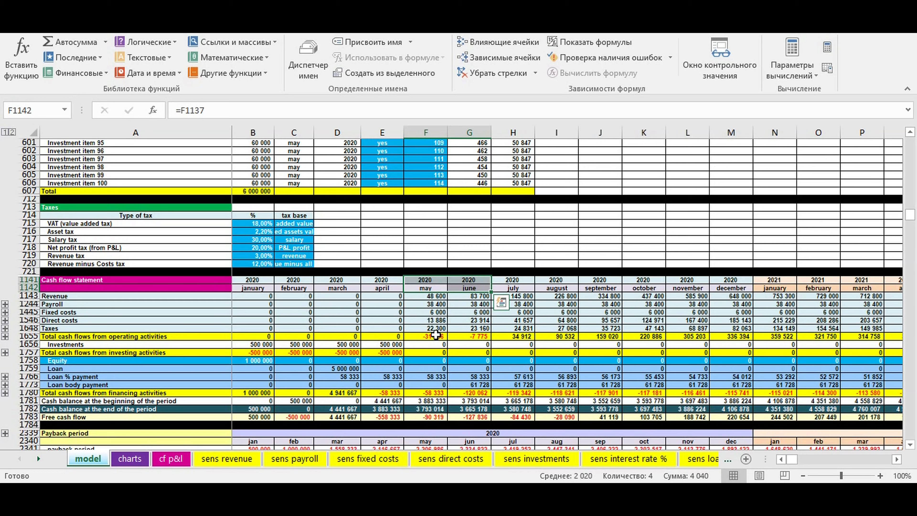
pyautogui.moveTo(435, 335); pyautogui.dragTo(465, 336)
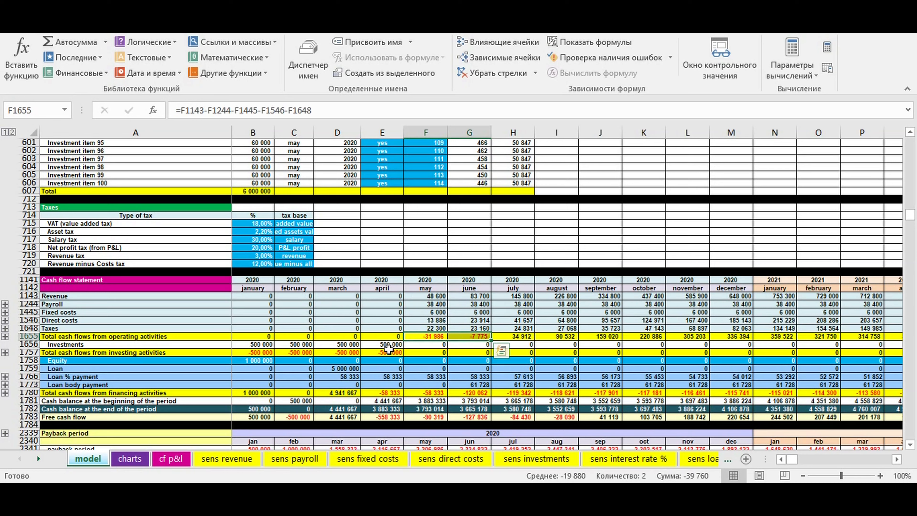
pyautogui.moveTo(248, 352); pyautogui.dragTo(384, 351)
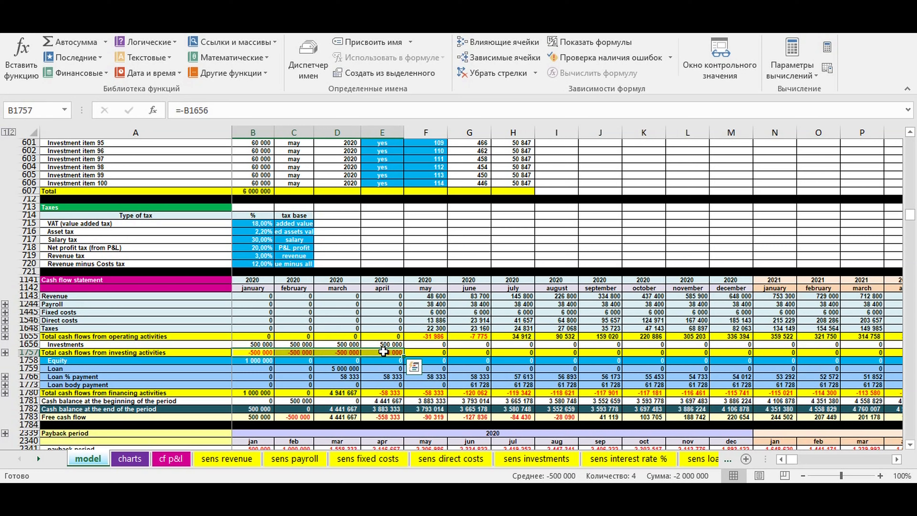
pyautogui.moveTo(436, 337); pyautogui.dragTo(470, 336)
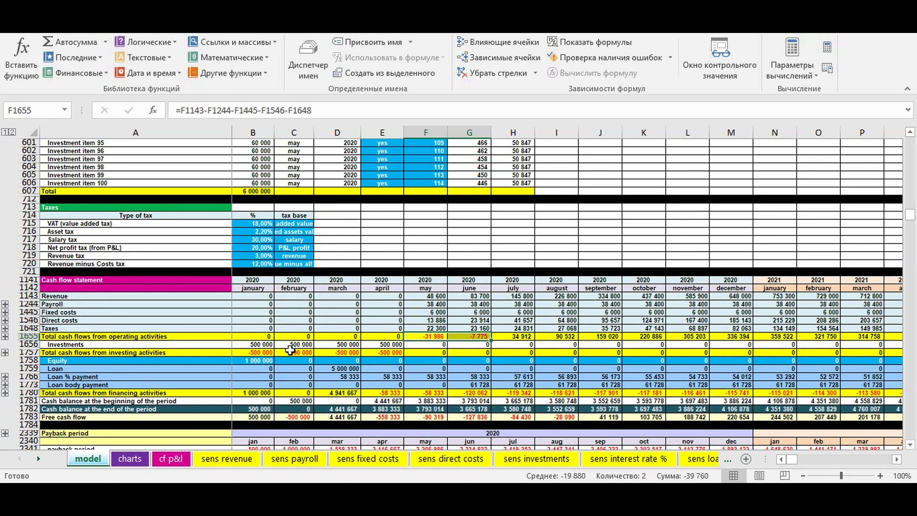
pyautogui.moveTo(249, 353); pyautogui.dragTo(383, 351)
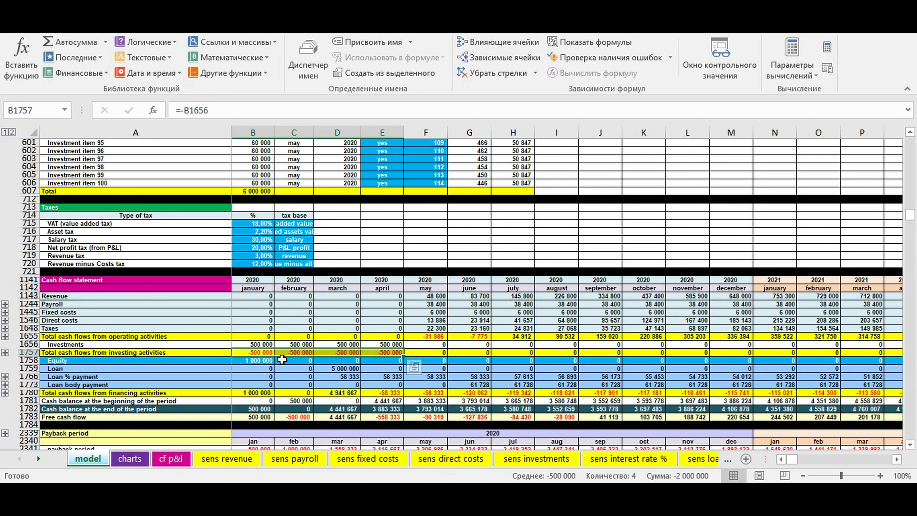
pyautogui.click(257, 359)
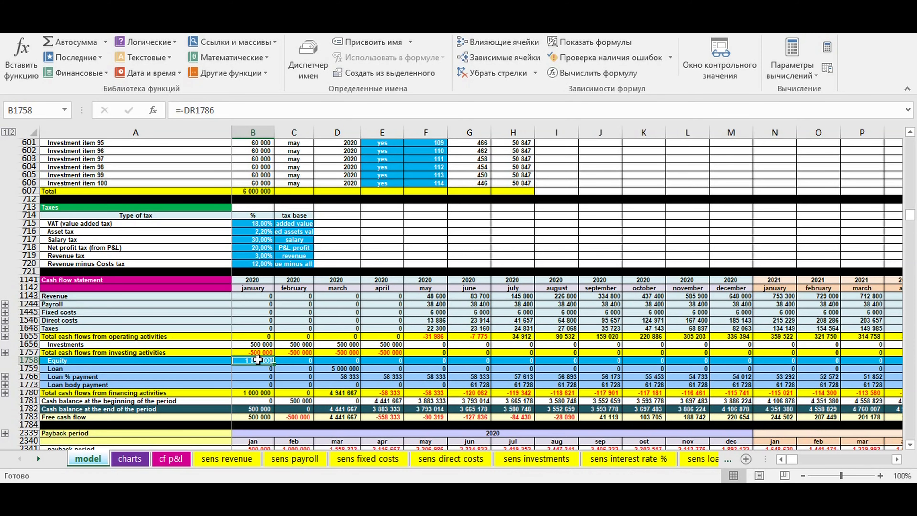
# Review the Investment plan table's start column, the year and month headers before the start, the investment items and their amounts
pyautogui.scroll(20, 257, 359)
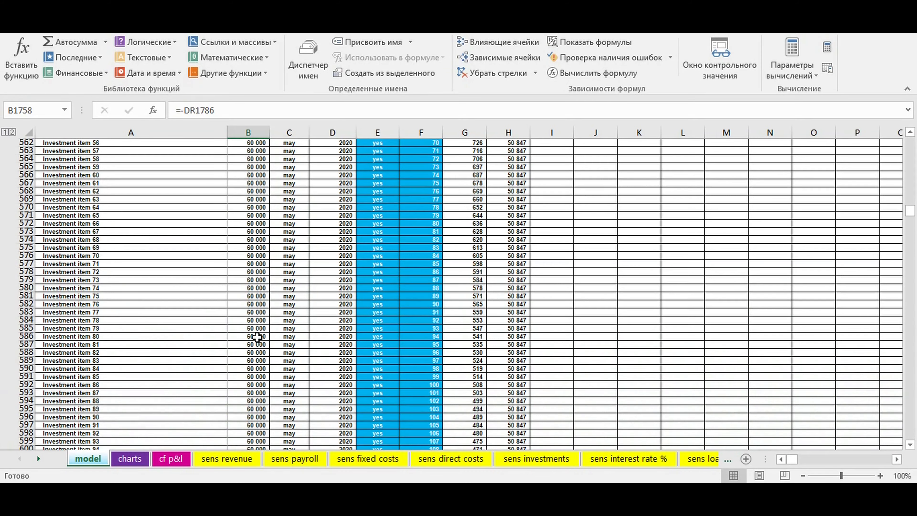
pyautogui.scroll(20, 261, 328)
pyautogui.moveTo(49, 280); pyautogui.dragTo(57, 293)
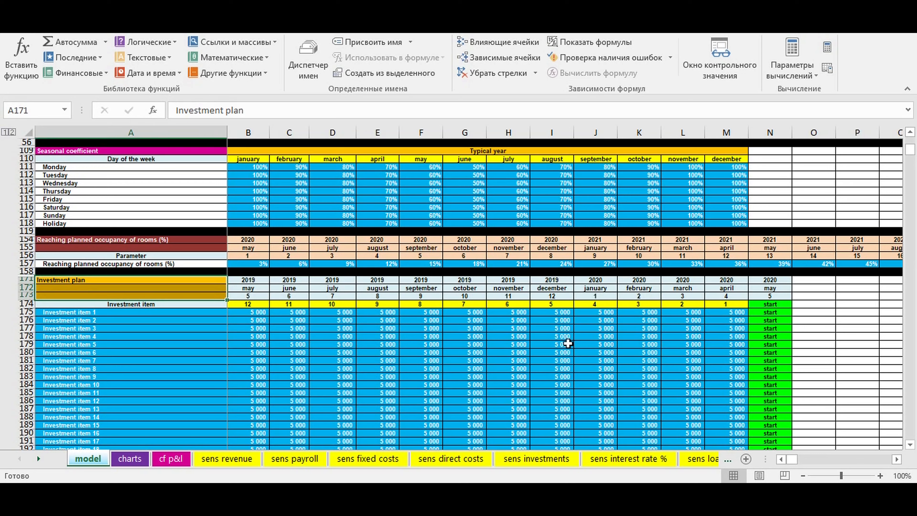
pyautogui.moveTo(764, 304); pyautogui.dragTo(768, 447)
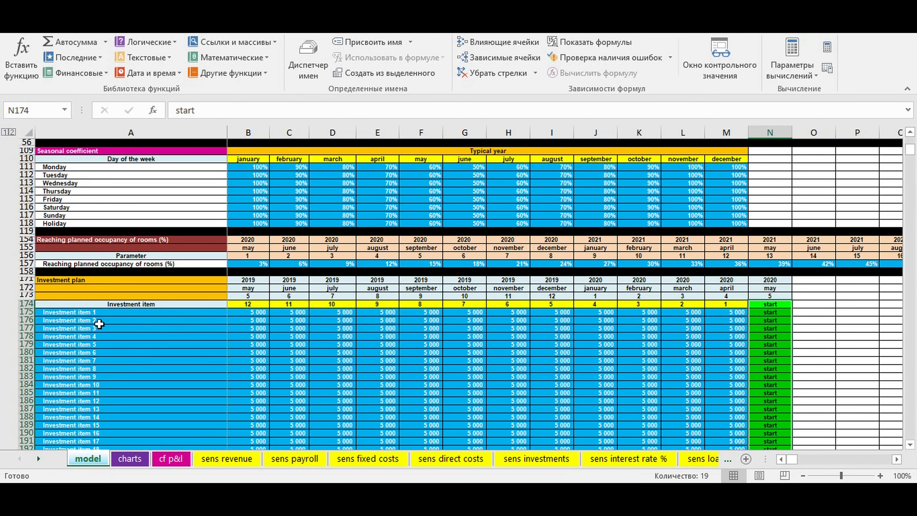
pyautogui.moveTo(745, 279); pyautogui.dragTo(249, 285)
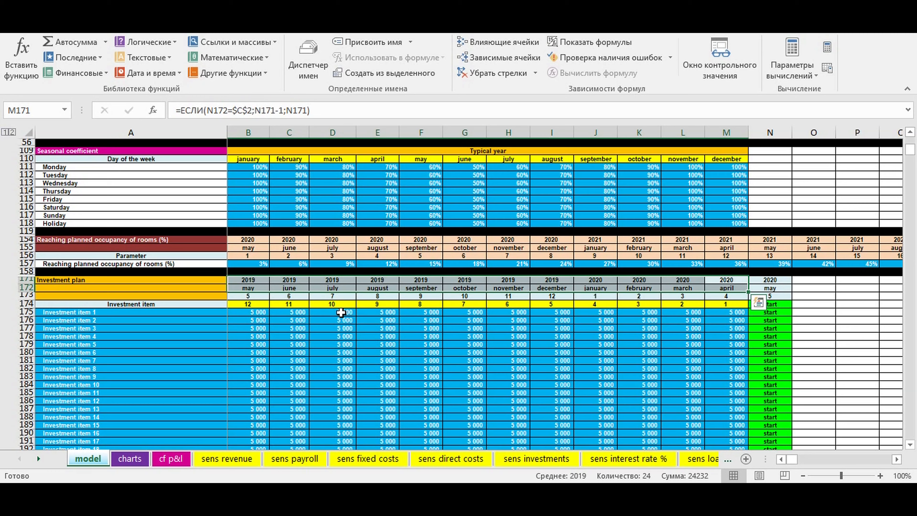
pyautogui.moveTo(127, 312); pyautogui.dragTo(126, 408)
pyautogui.moveTo(249, 283); pyautogui.dragTo(262, 409)
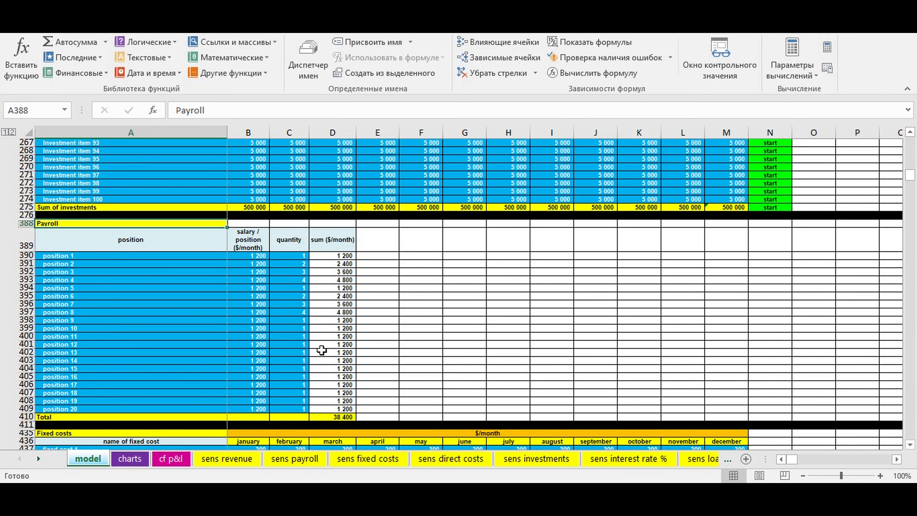
# Review the Payroll table's positions 1 to 20 with their monthly salaries and quantities
pyautogui.click(190, 255)
pyautogui.moveTo(190, 256); pyautogui.dragTo(177, 409)
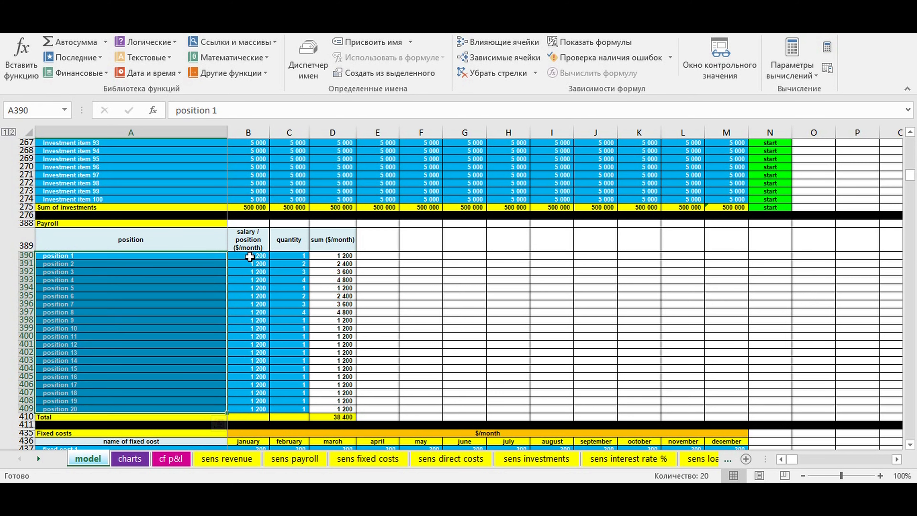
pyautogui.moveTo(250, 255); pyautogui.dragTo(252, 409)
pyautogui.moveTo(291, 255); pyautogui.dragTo(285, 405)
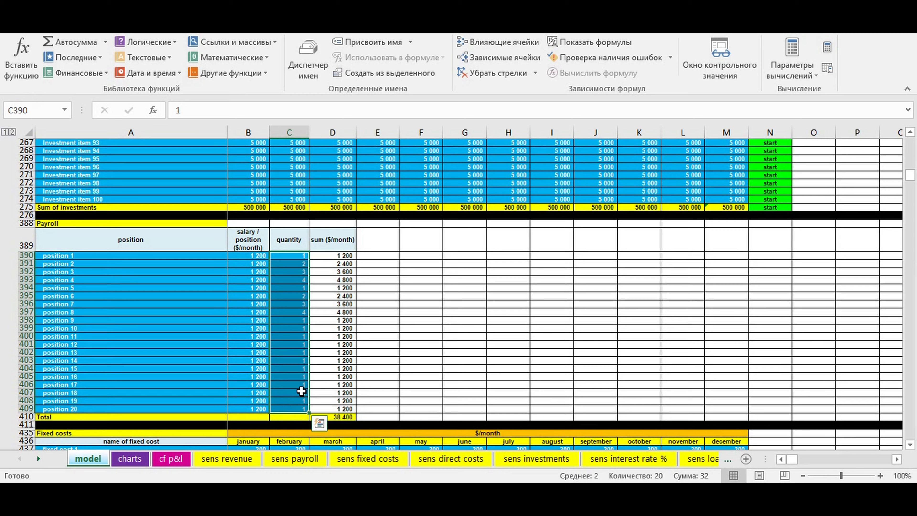
# Review the Fixed costs table's cost names, monthly amounts and $/month header
pyautogui.scroll(-6, 373, 318)
pyautogui.scroll(-1, 373, 318)
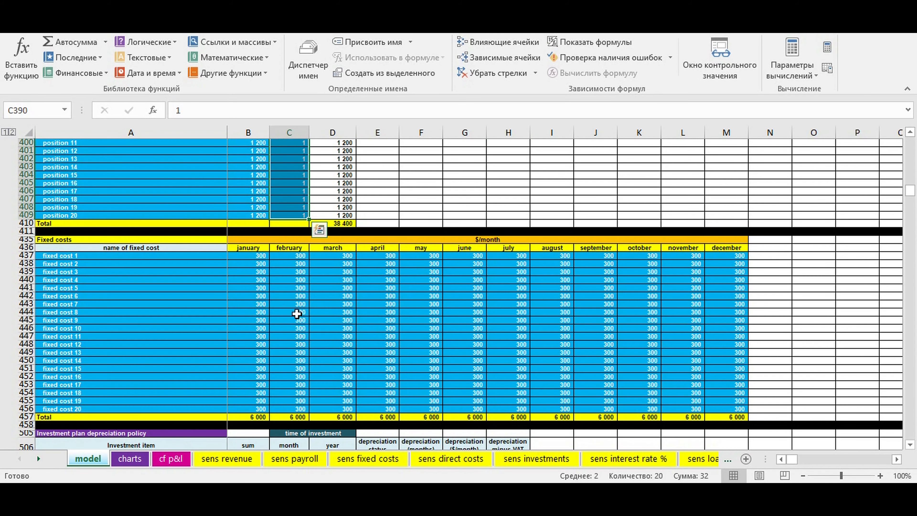
pyautogui.moveTo(163, 256); pyautogui.dragTo(163, 409)
pyautogui.moveTo(251, 256); pyautogui.dragTo(725, 411)
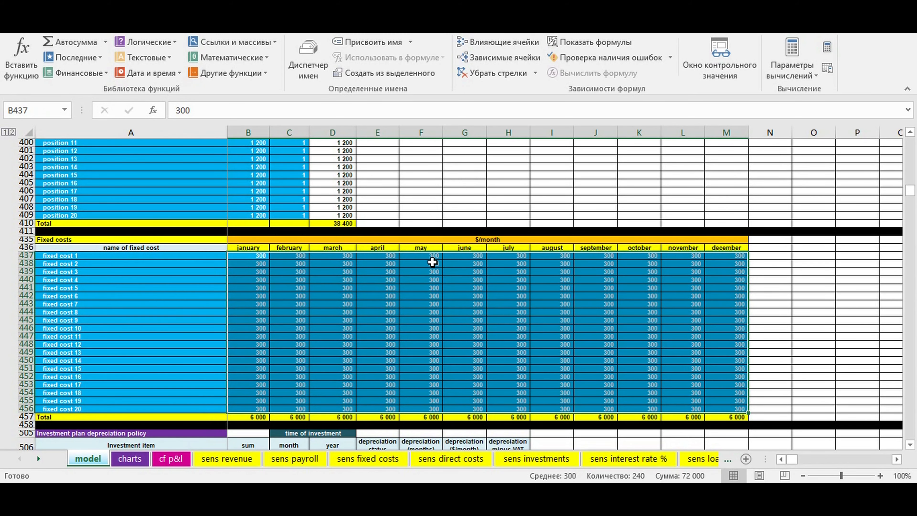
pyautogui.click(462, 238)
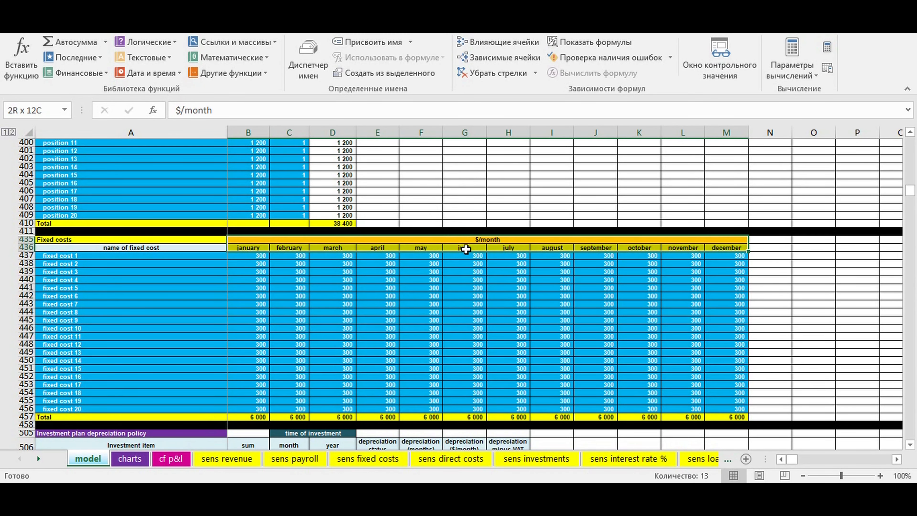
# Examine the Investment plan depreciation policy table, checking the depreciation status choices of the first investment items and the depreciation months
pyautogui.scroll(-6, 473, 313)
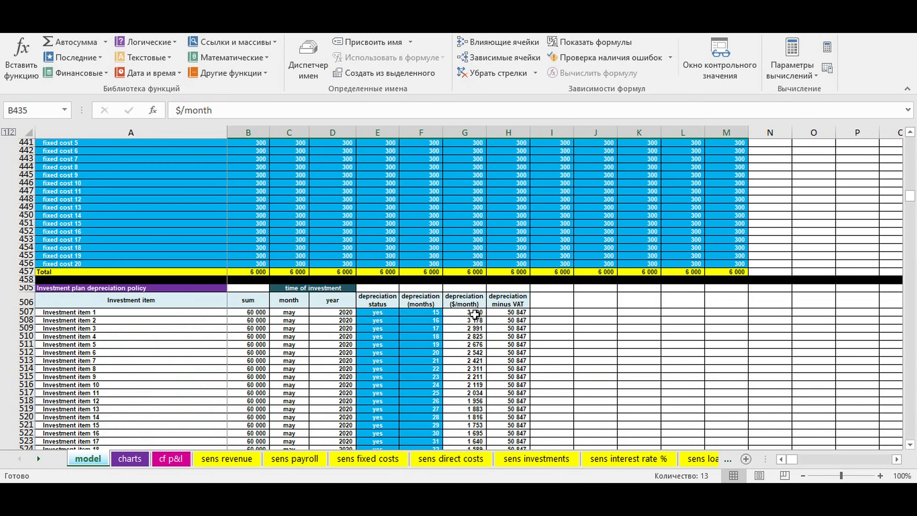
pyautogui.scroll(-5, 474, 314)
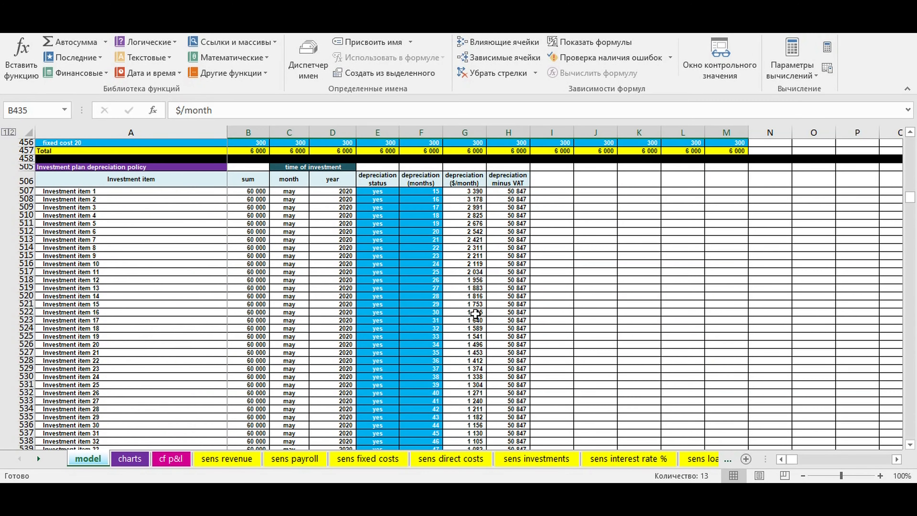
pyautogui.click(108, 167)
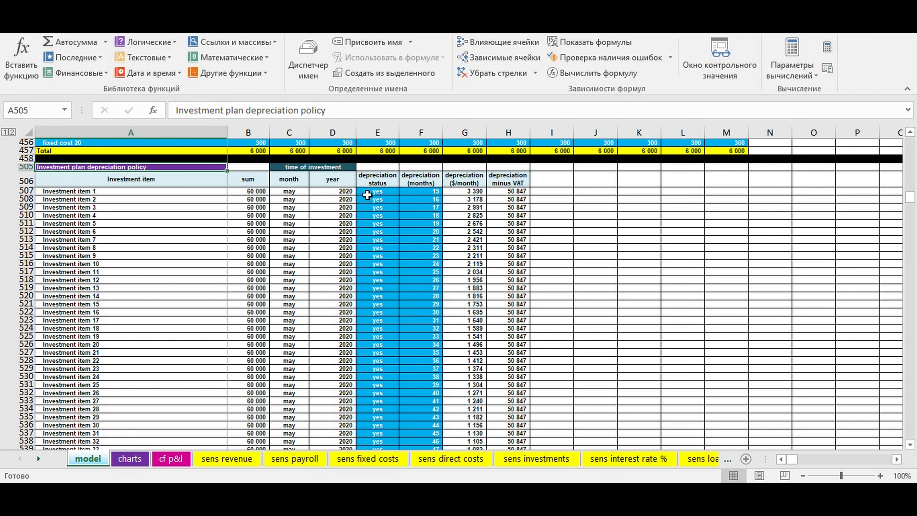
pyautogui.click(376, 190)
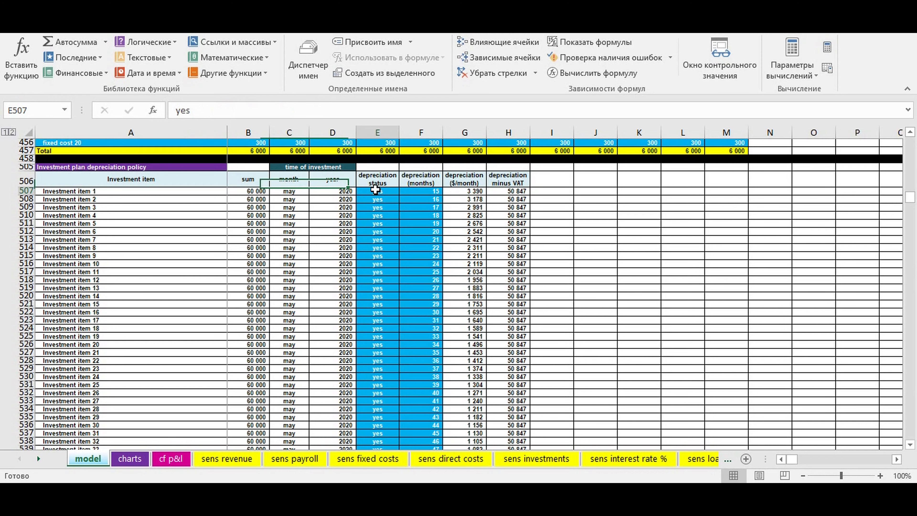
pyautogui.click(403, 191)
pyautogui.click(403, 190)
pyautogui.click(384, 199)
pyautogui.click(402, 199)
pyautogui.click(403, 205)
pyautogui.moveTo(426, 191); pyautogui.dragTo(428, 351)
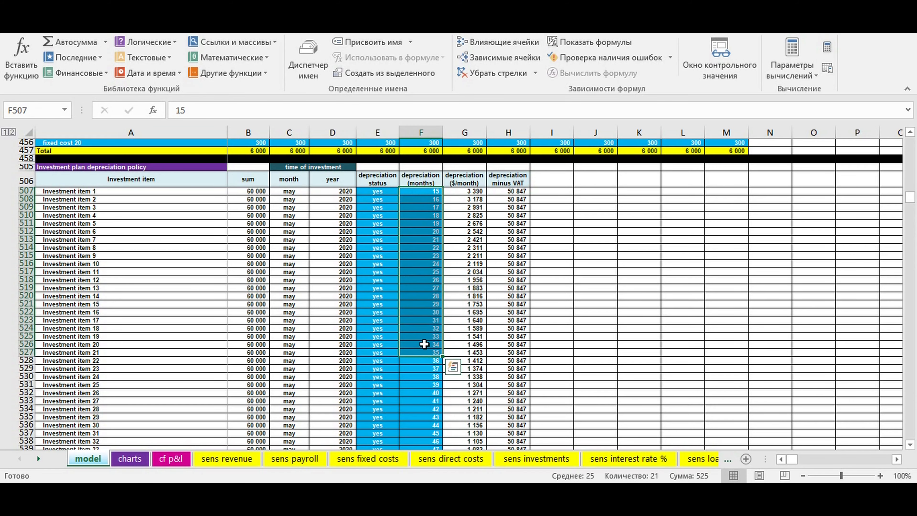
# Review the rates in the Taxes table and the Cash flow statement rows from the header to the end-of-period cash balance
pyautogui.scroll(-20, 393, 303)
pyautogui.scroll(-11, 388, 284)
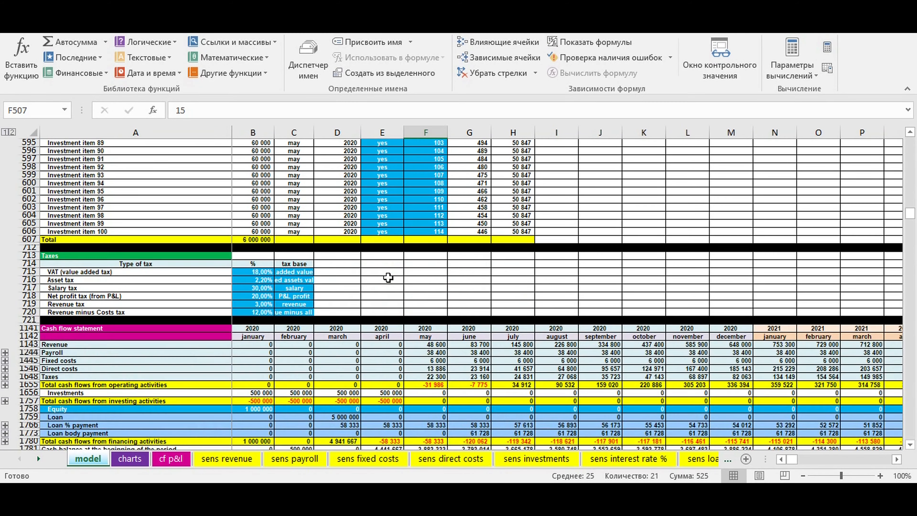
pyautogui.click(216, 232)
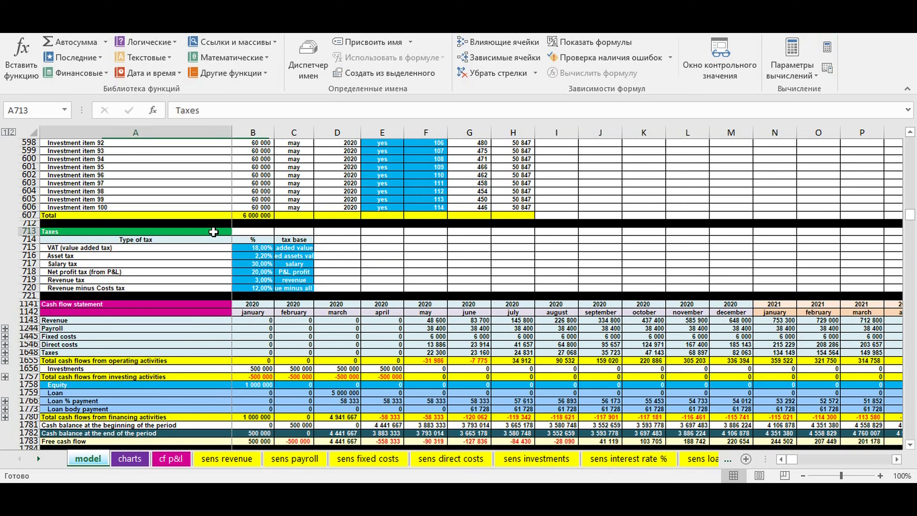
pyautogui.moveTo(255, 247); pyautogui.dragTo(260, 287)
pyautogui.scroll(-3, 230, 272)
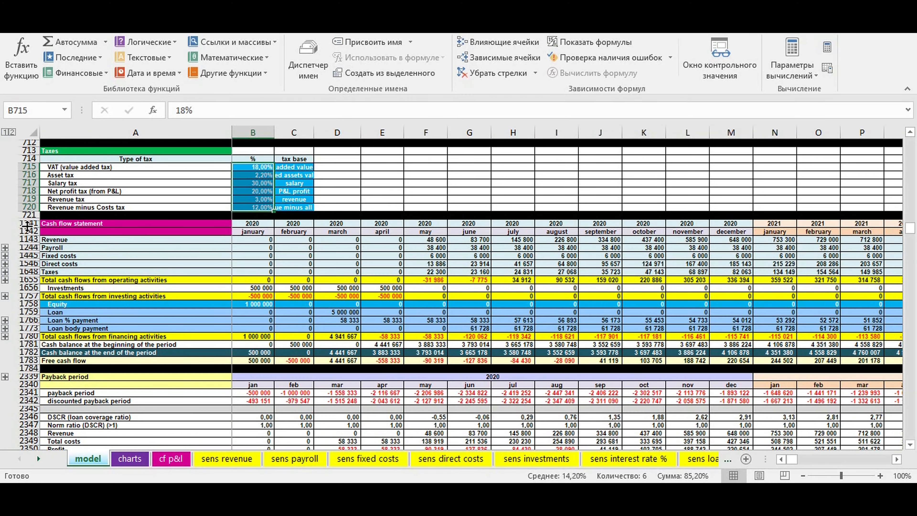
pyautogui.moveTo(28, 223); pyautogui.dragTo(33, 352)
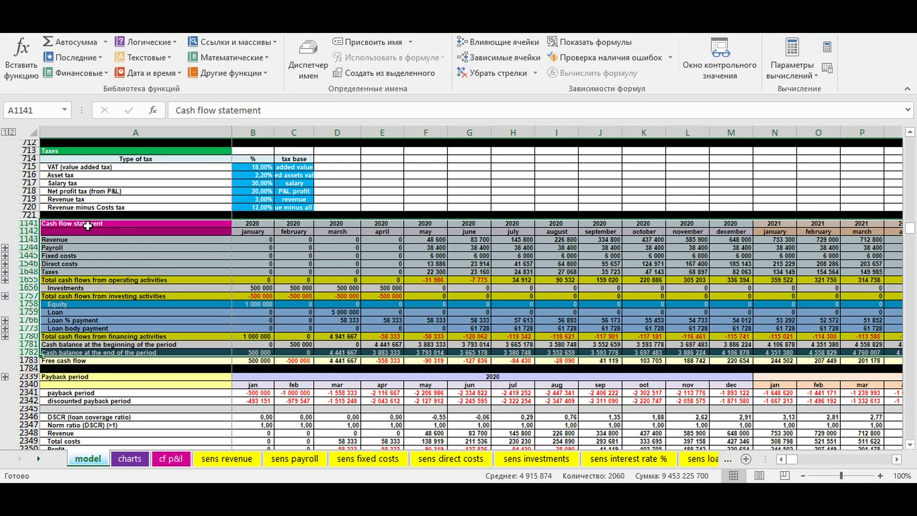
# Examine the Cash flow statement's revenue, cost, payroll, tax and operating total rows, its end-of-period cash balance and the January 2020 equity formula
pyautogui.click(72, 255)
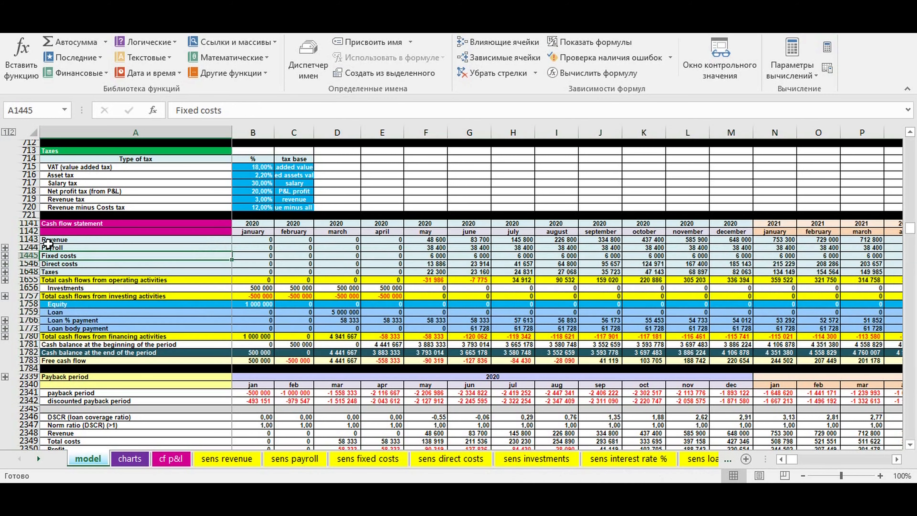
pyautogui.click(29, 239)
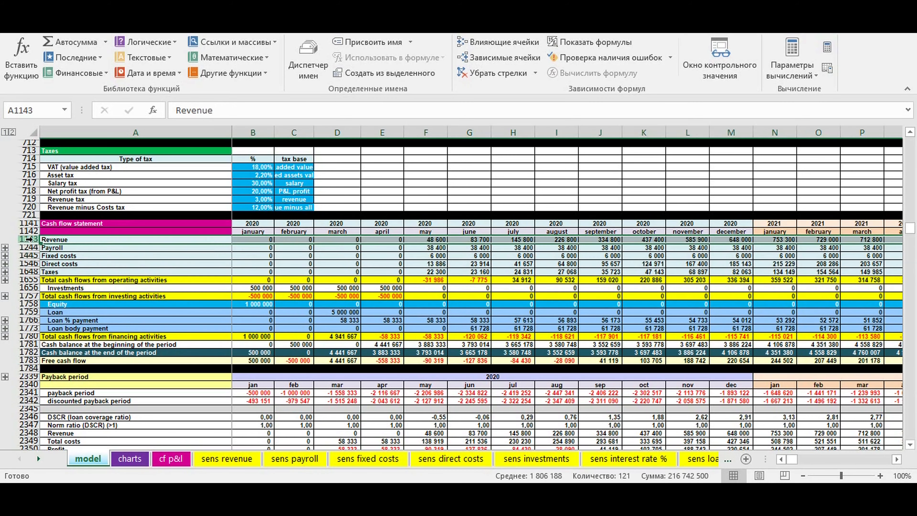
pyautogui.click(29, 263)
pyautogui.click(25, 255)
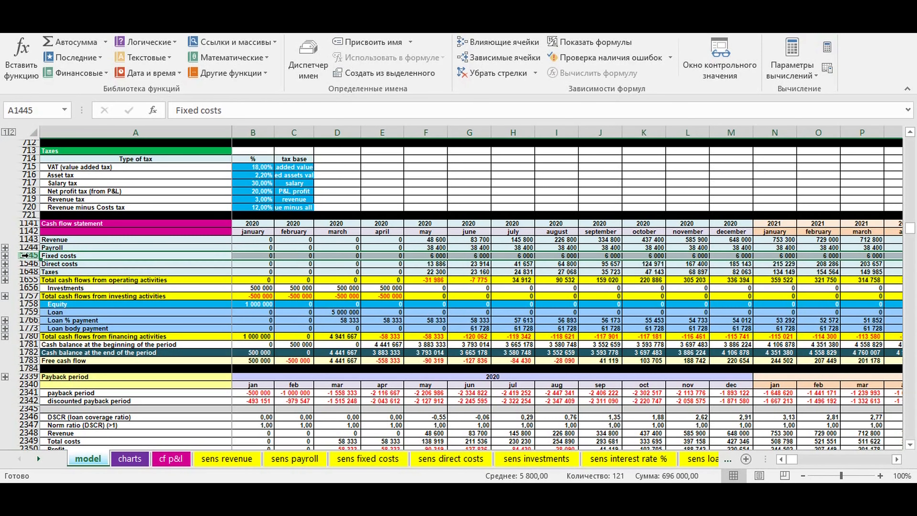
pyautogui.click(29, 247)
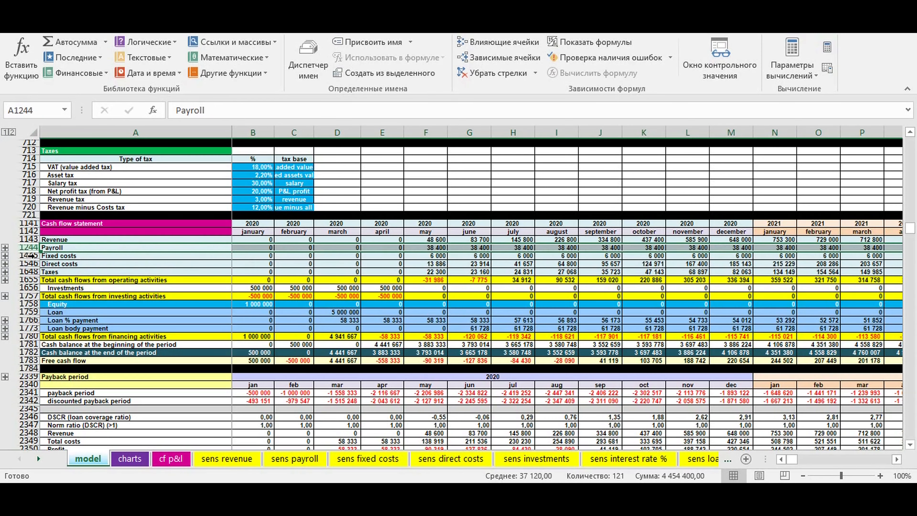
pyautogui.click(29, 272)
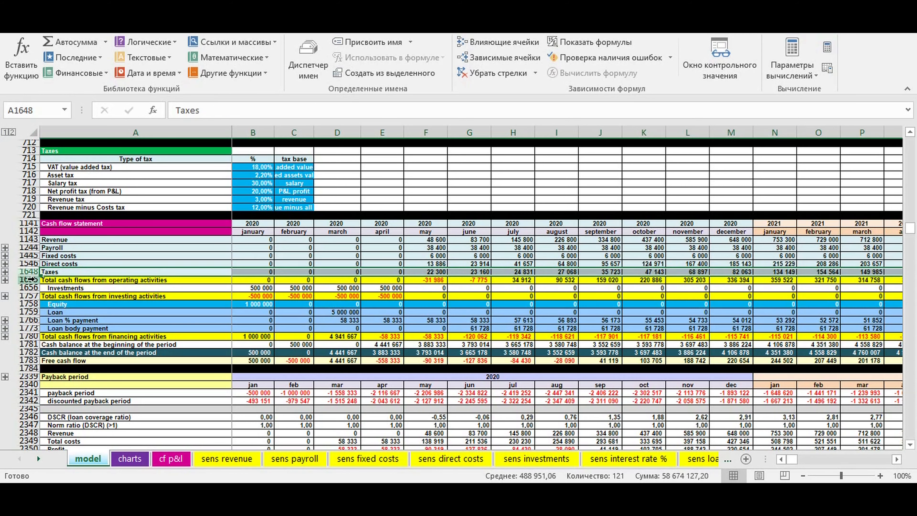
pyautogui.click(31, 279)
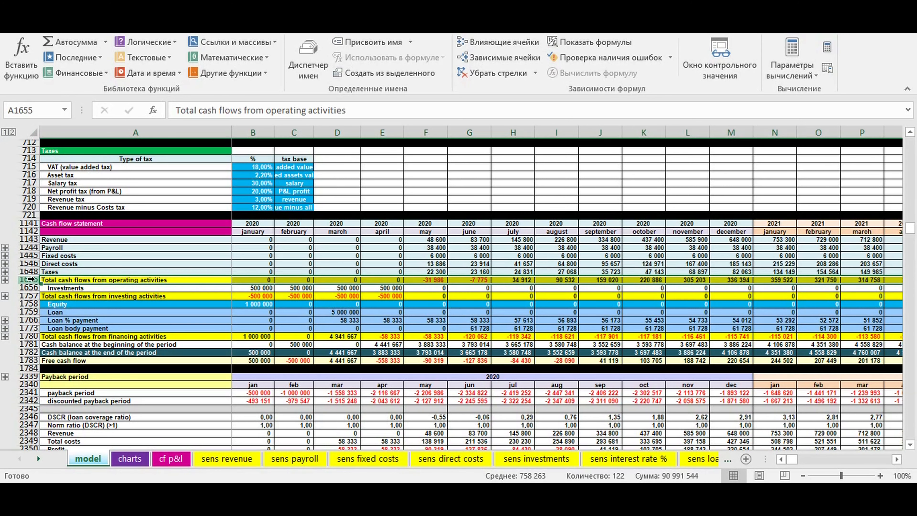
pyautogui.click(24, 353)
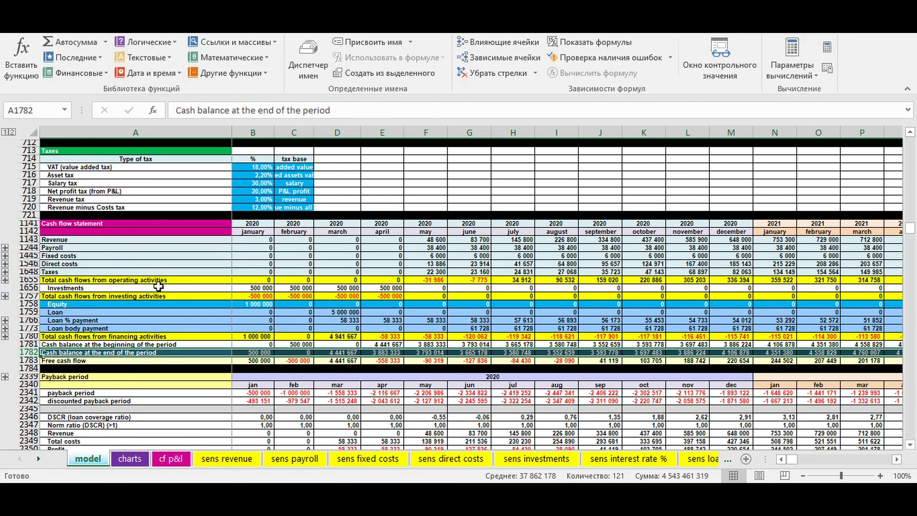
pyautogui.click(255, 304)
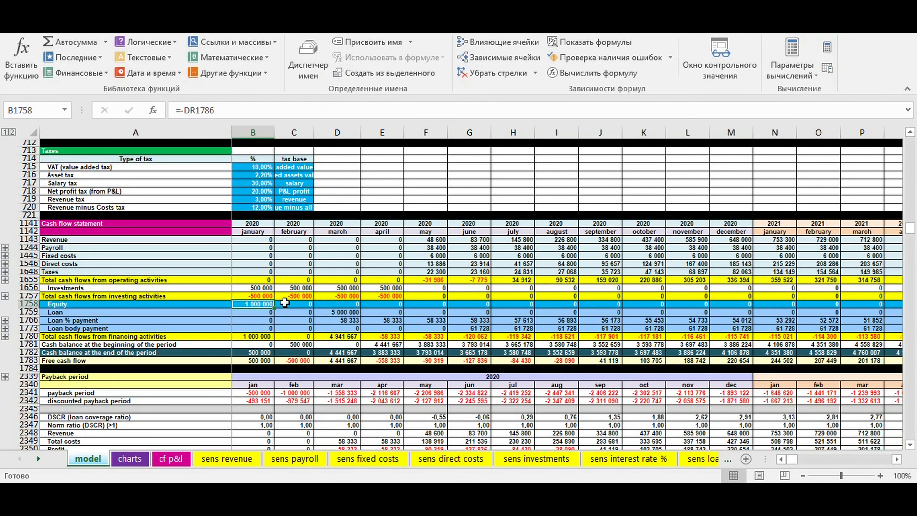
# Examine the Loan 1 inputs, checking the month and year choices, the loan term, the interest rate and both grace periods
pyautogui.scroll(-12, 254, 303)
pyautogui.click(265, 353)
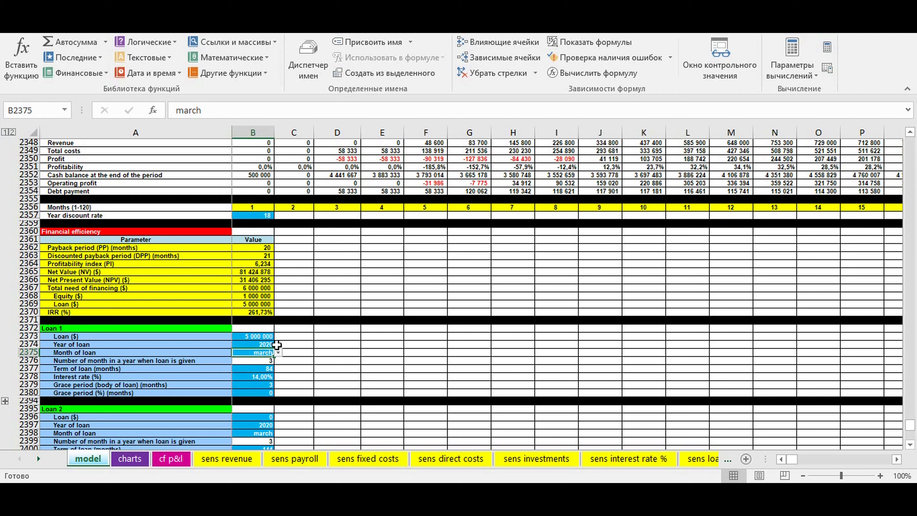
pyautogui.click(277, 355)
pyautogui.click(255, 353)
pyautogui.click(278, 352)
pyautogui.click(277, 352)
pyautogui.click(261, 345)
pyautogui.click(278, 345)
pyautogui.click(278, 344)
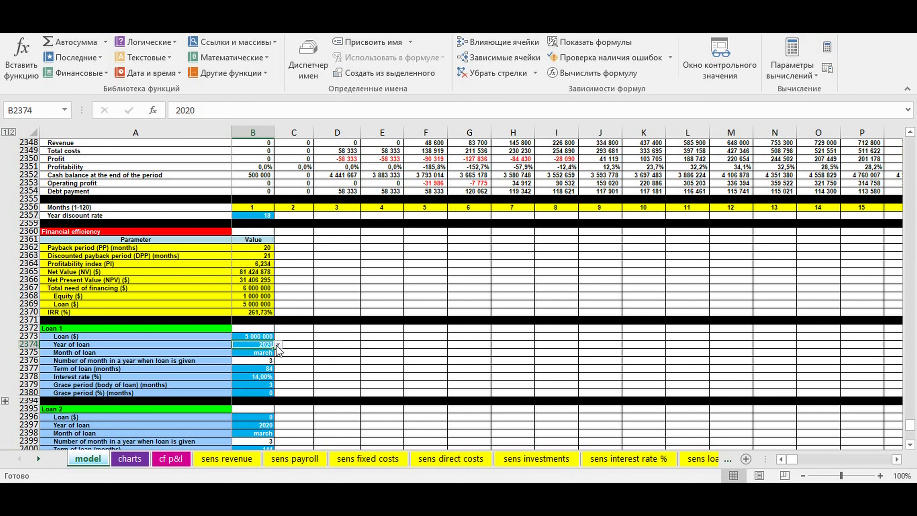
pyautogui.click(257, 368)
pyautogui.click(256, 377)
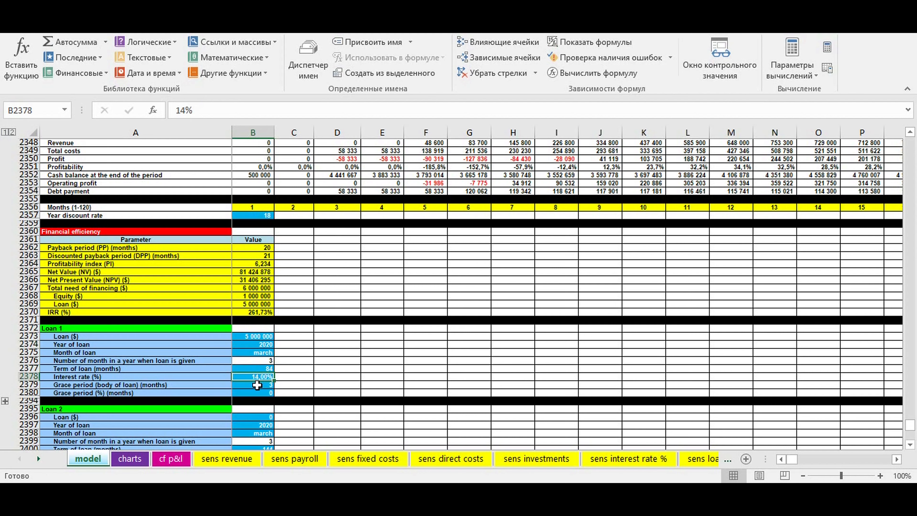
pyautogui.moveTo(258, 386); pyautogui.dragTo(258, 394)
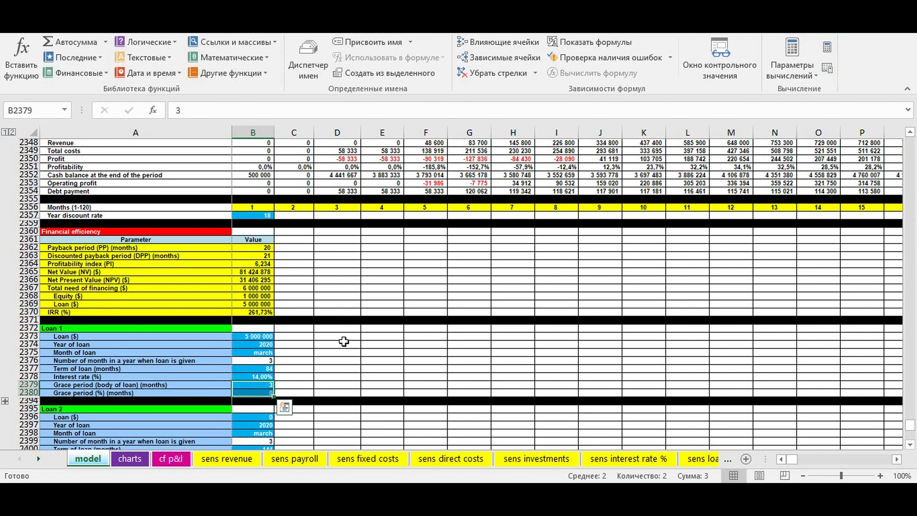
# Review the Payback period rows down to debt payment, the year discount rate and the Financial efficiency table
pyautogui.scroll(4, 342, 333)
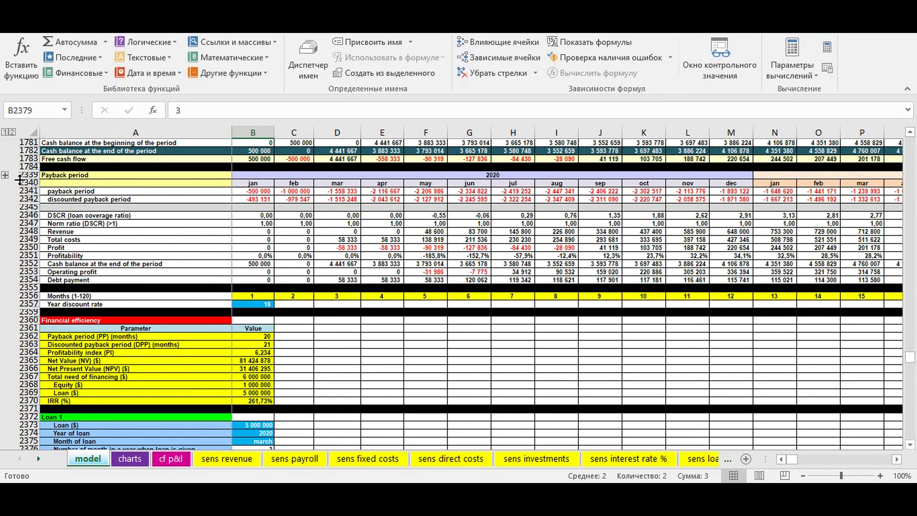
pyautogui.moveTo(20, 192); pyautogui.dragTo(20, 281)
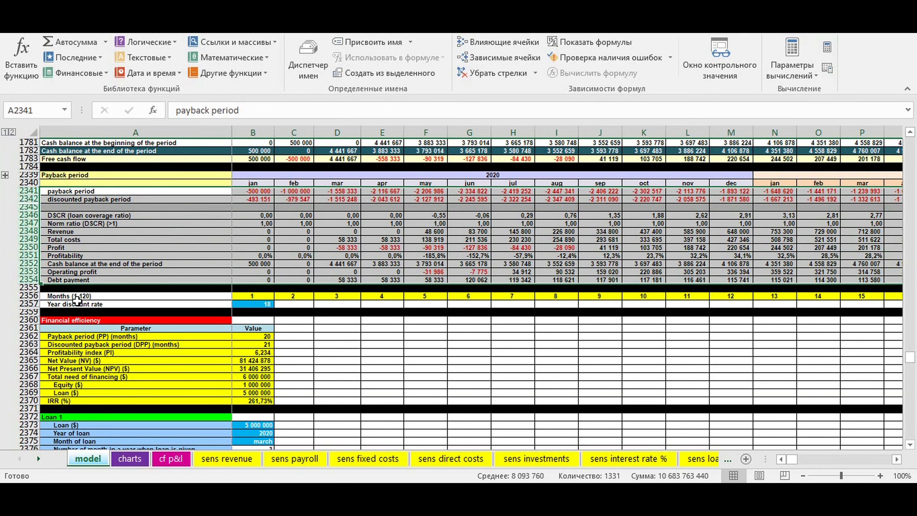
pyautogui.click(252, 304)
pyautogui.moveTo(202, 321); pyautogui.dragTo(242, 401)
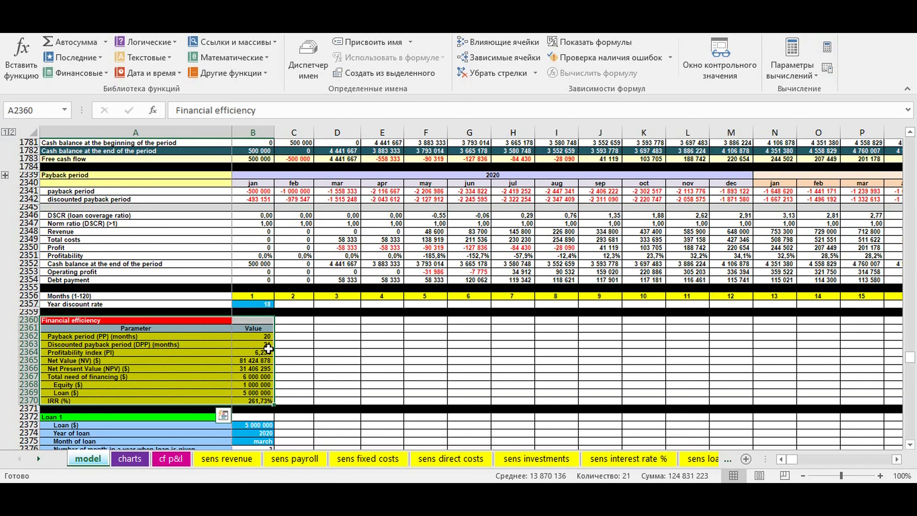
# Review the graphs on the charts sheet, from the simple and discounted payback periods down to the yearly loan coverage
pyautogui.click(129, 458)
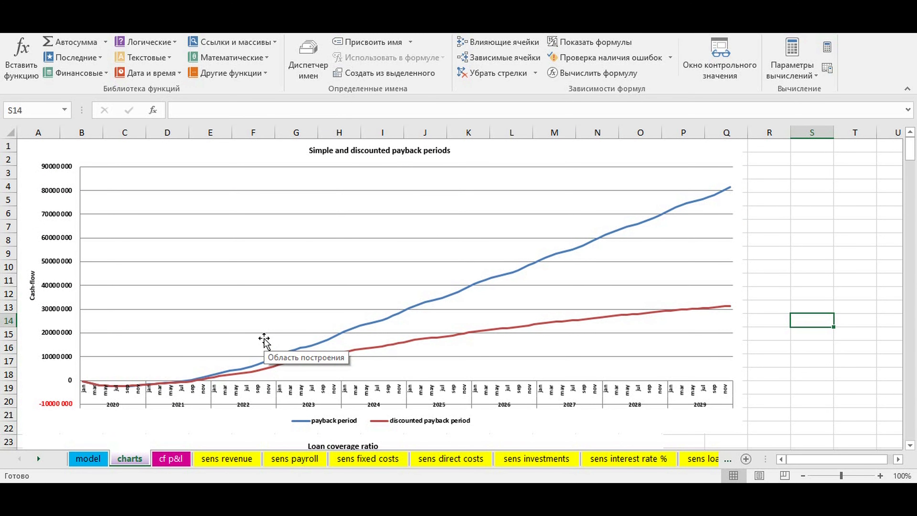
pyautogui.scroll(-5, 264, 342)
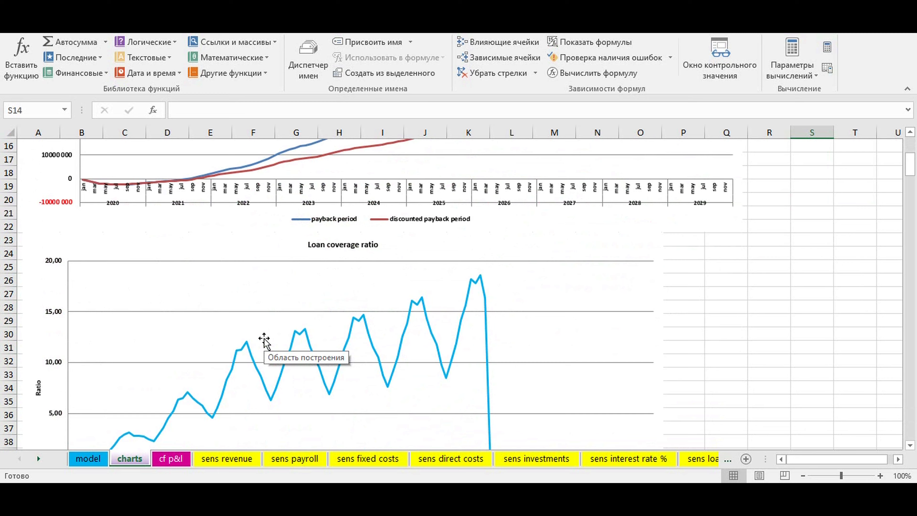
pyautogui.scroll(-2, 264, 341)
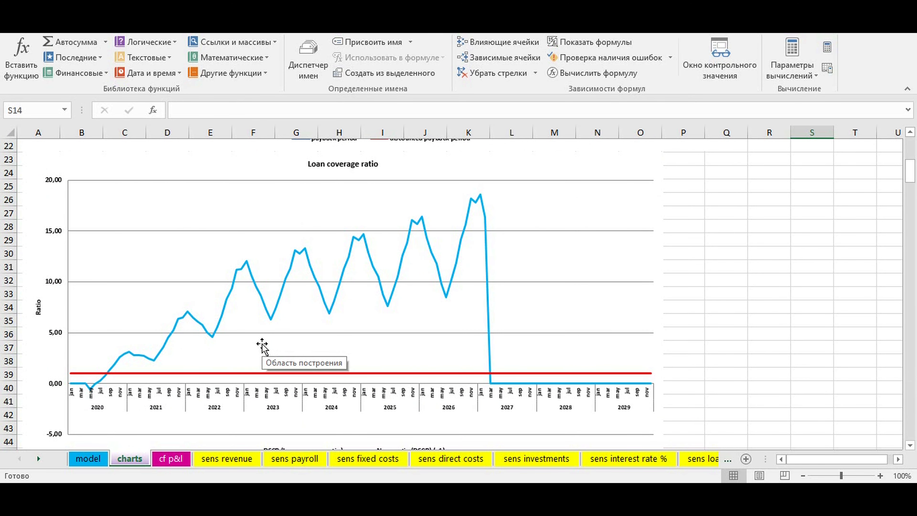
pyautogui.scroll(-8, 262, 345)
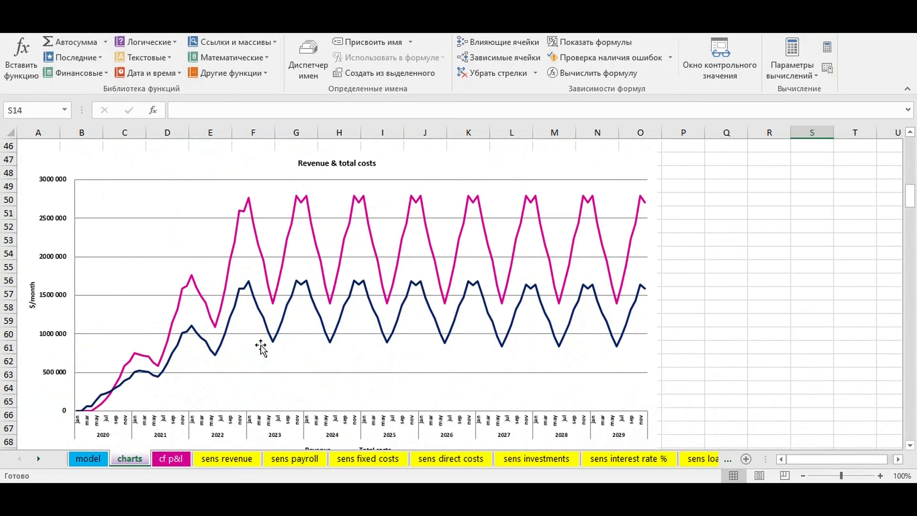
pyautogui.scroll(-20, 261, 348)
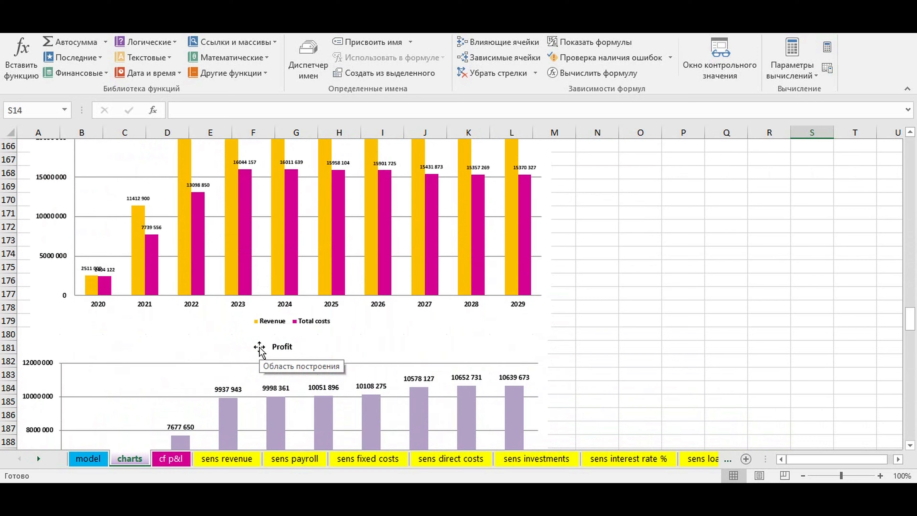
pyautogui.scroll(-14, 258, 348)
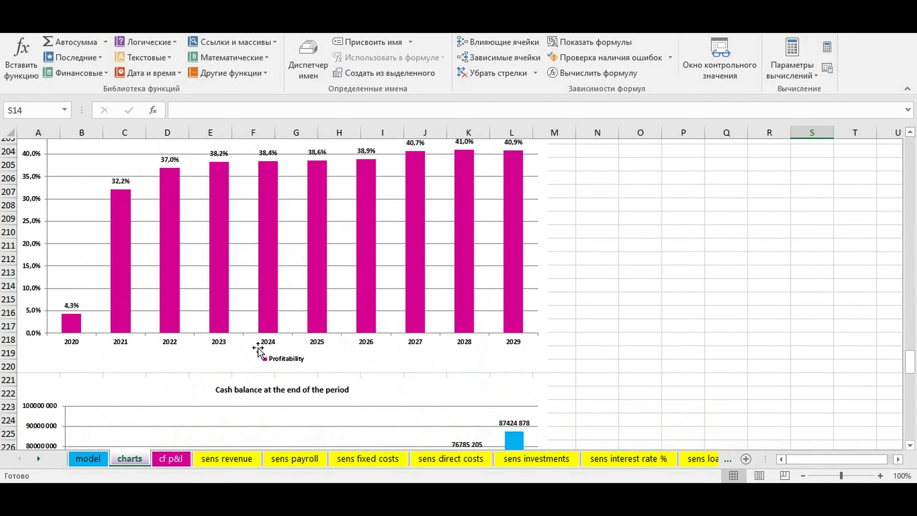
pyautogui.scroll(-8, 261, 353)
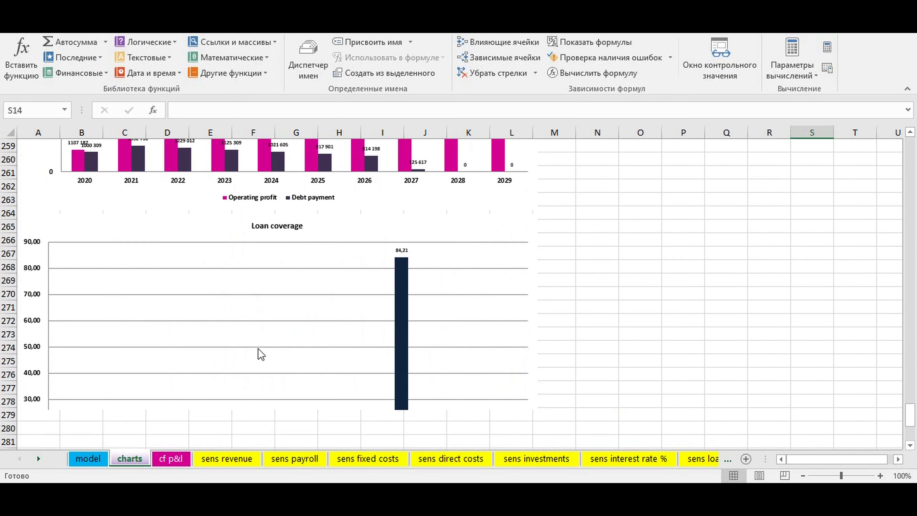